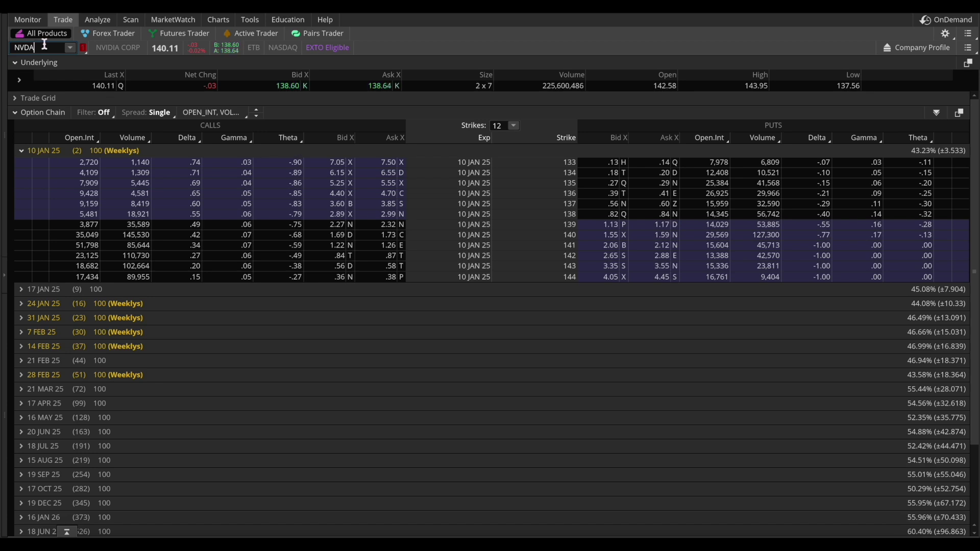
# Start a buy order for NVDA stock at the ask price, and delete it.
pyautogui.click(352, 87)
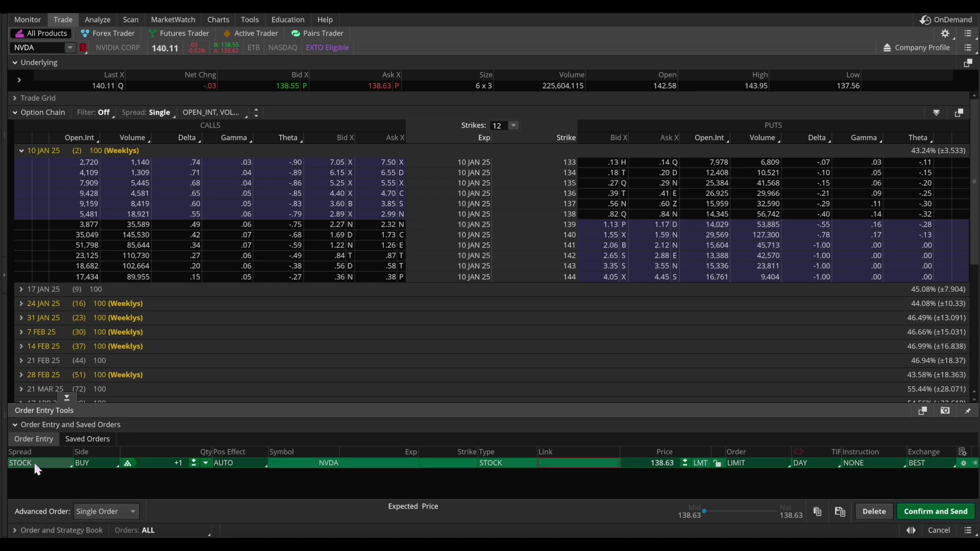
pyautogui.click(862, 506)
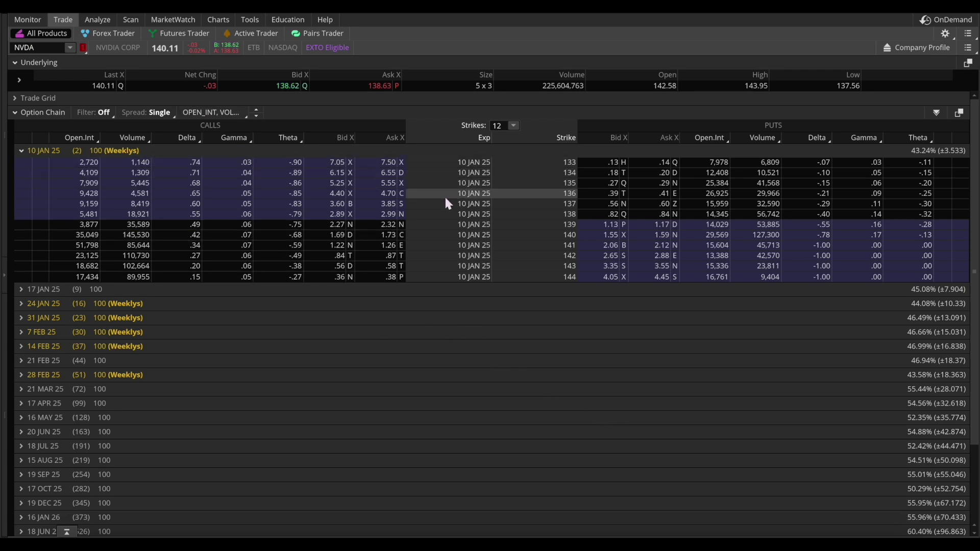
# Create a buy order for 10 contracts of the NVDA 10 JAN 25 141 call at the ask price.
pyautogui.click(373, 244)
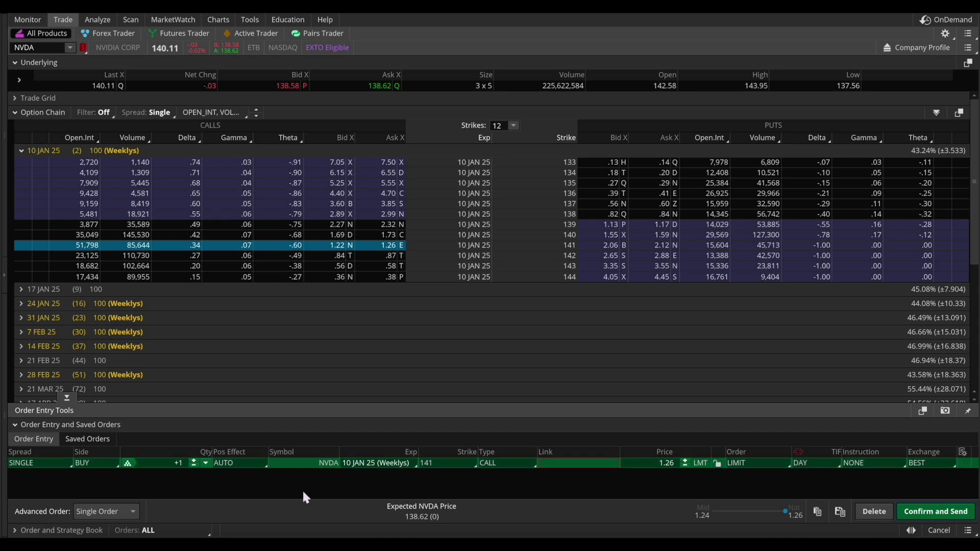
pyautogui.click(195, 461)
pyautogui.click(196, 460)
pyautogui.click(195, 460)
pyautogui.click(196, 461)
pyautogui.click(196, 461)
pyautogui.click(195, 461)
pyautogui.click(195, 461)
pyautogui.click(195, 461)
pyautogui.click(196, 461)
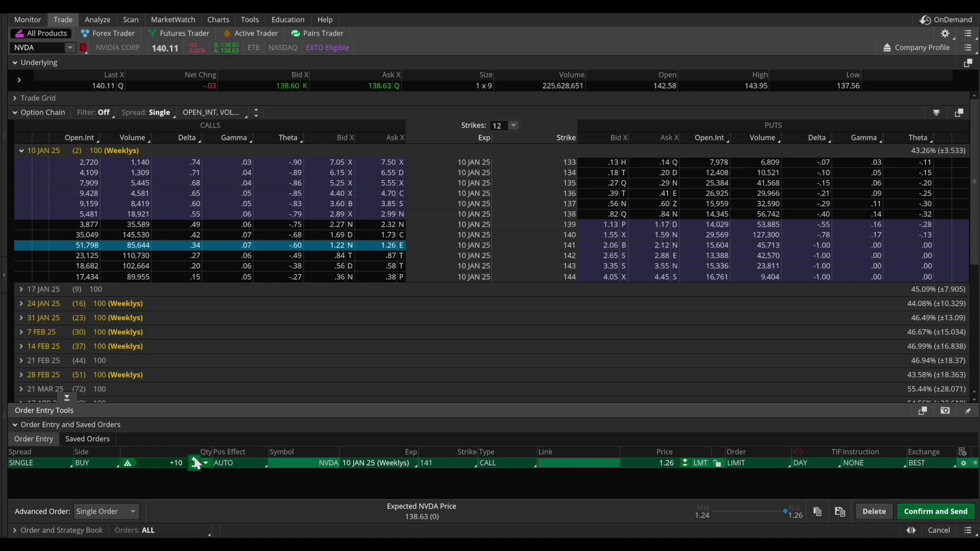
# Set the advanced order to 1st trgs OCO and add an opposite sell order plus a duplicate of that sell.
pyautogui.click(131, 512)
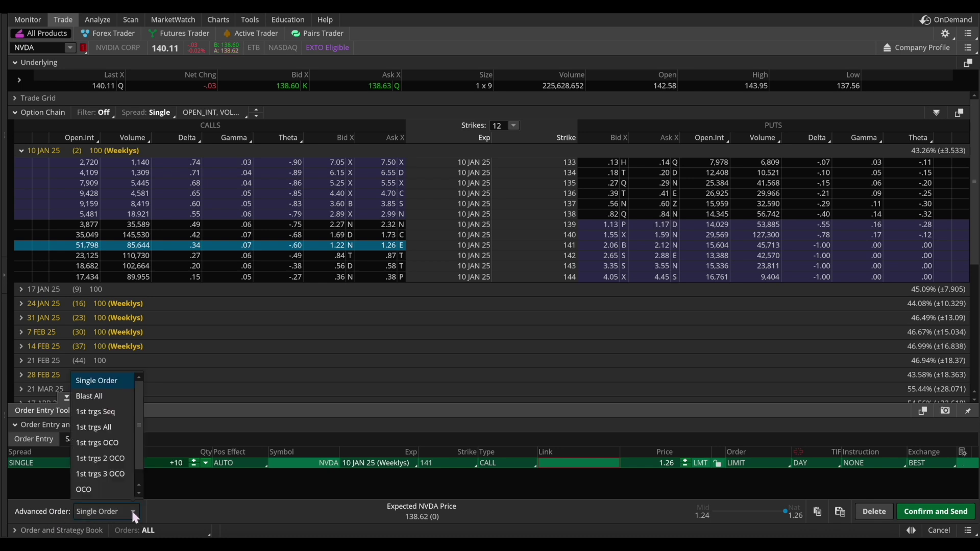
pyautogui.click(124, 444)
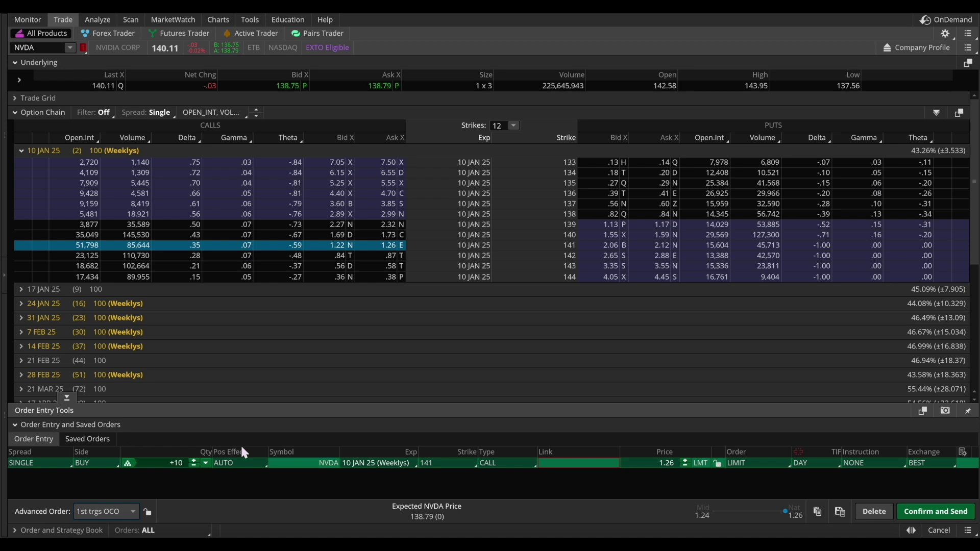
pyautogui.rightClick(513, 470)
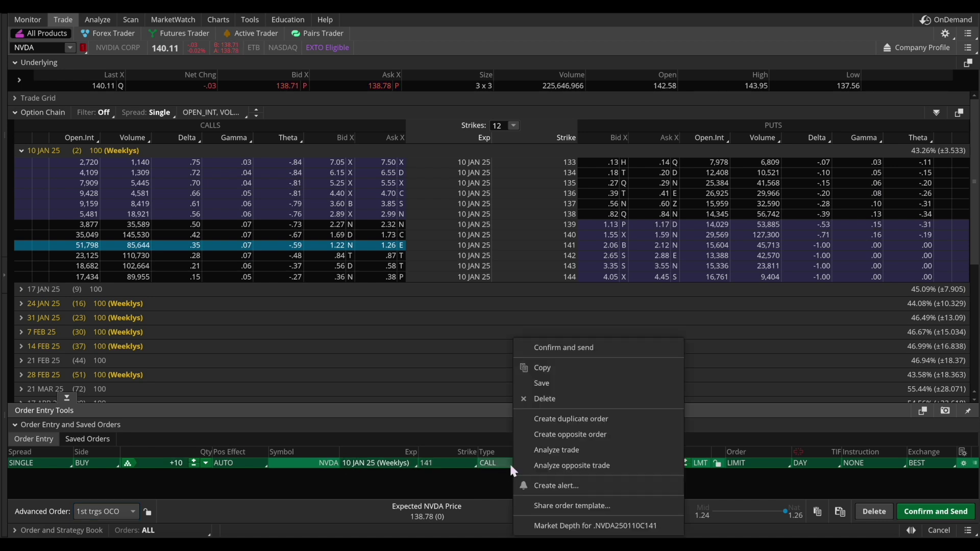
pyautogui.click(631, 433)
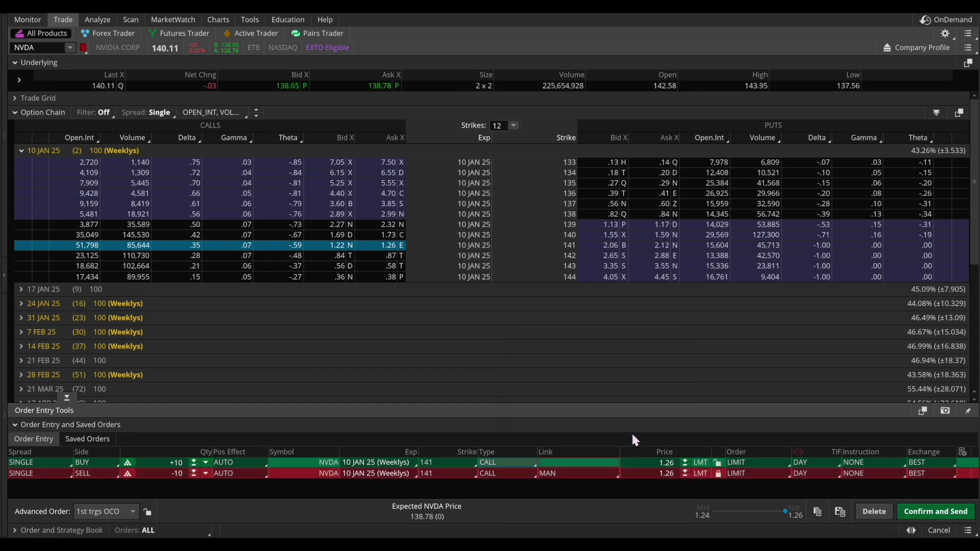
pyautogui.rightClick(587, 472)
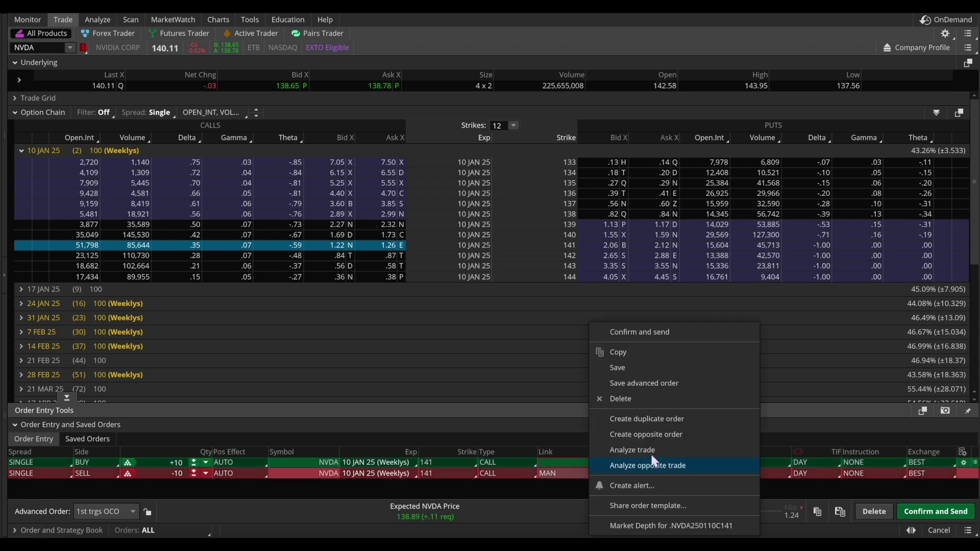
pyautogui.click(710, 417)
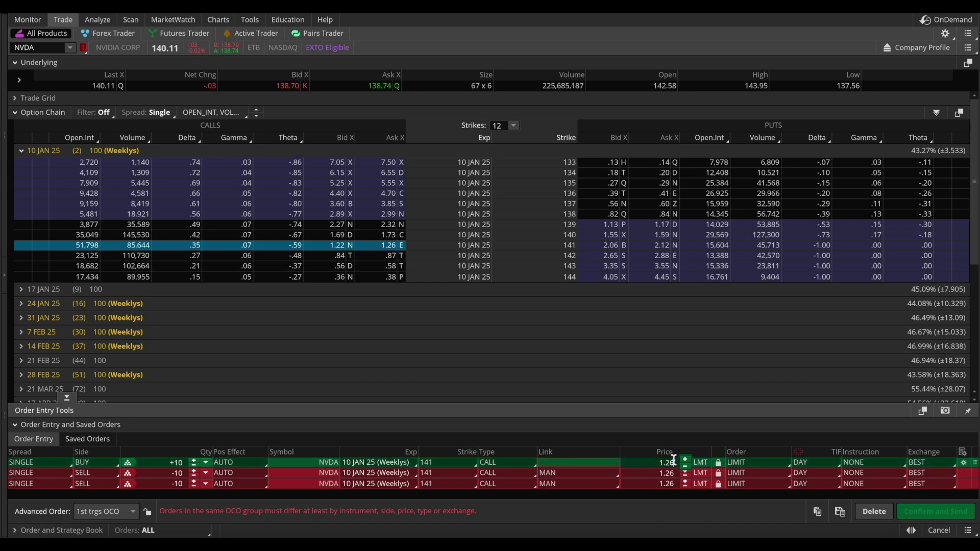
# Set the limit prices to 1.24 for the buy order, 1.34 for the first sell and 1.14 for the second sell.
pyautogui.write('4')
pyautogui.click(674, 473)
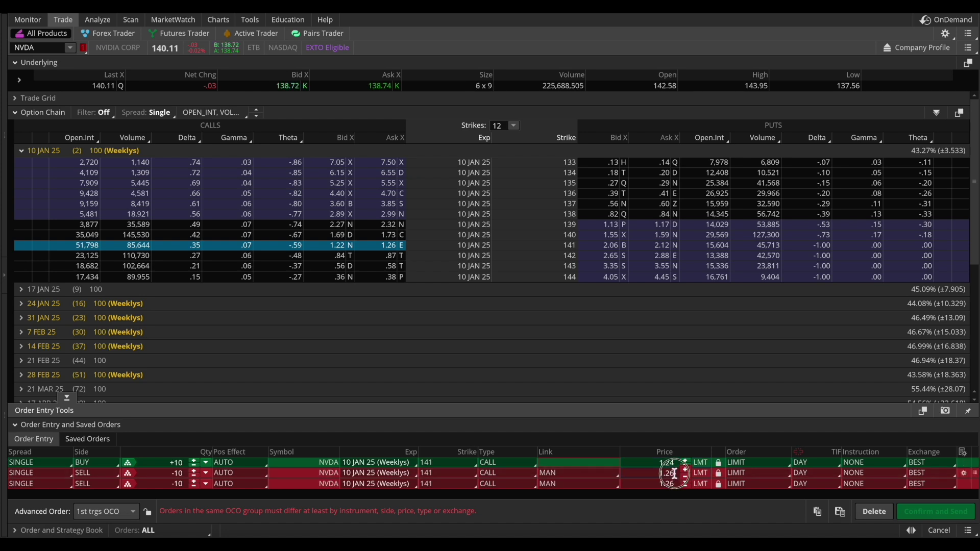
pyautogui.press('BackSpace')
pyautogui.press('BackSpace')
pyautogui.press('BackSpace')
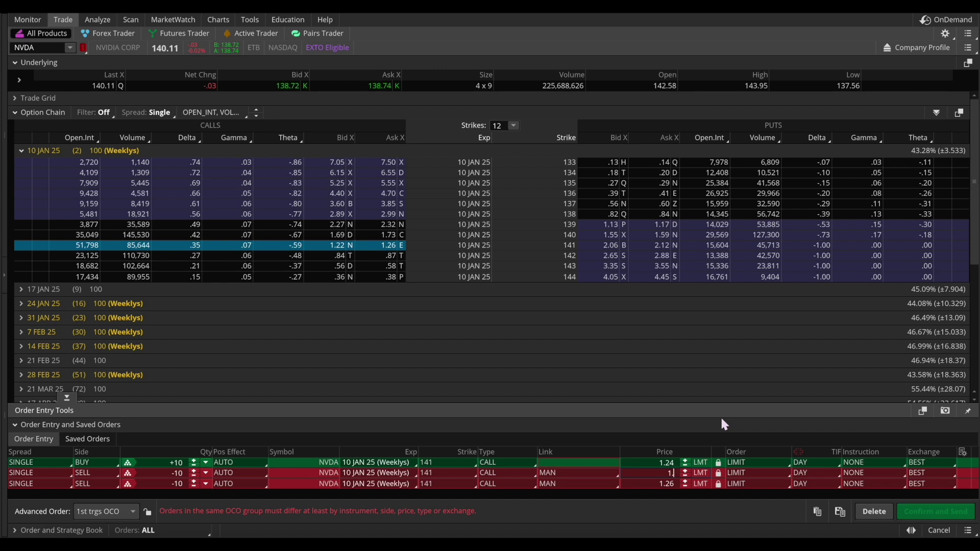
pyautogui.write('.34')
pyautogui.click(675, 483)
pyautogui.press('BackSpace')
pyautogui.press('BackSpace')
pyautogui.press('BackSpace')
pyautogui.write('.14')
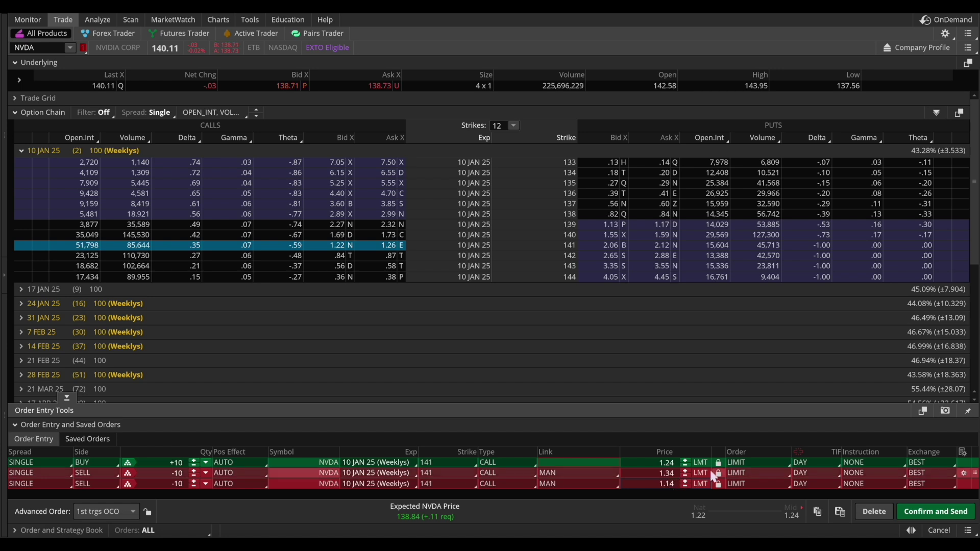
# Change the second sell order's type to STOP and set the time in force of all three orders to GTC.
pyautogui.click(776, 482)
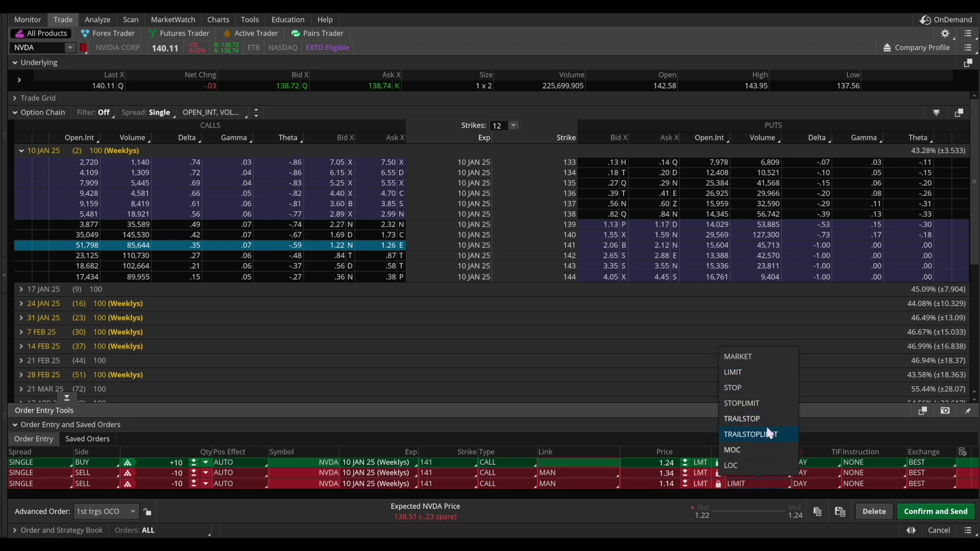
pyautogui.click(753, 396)
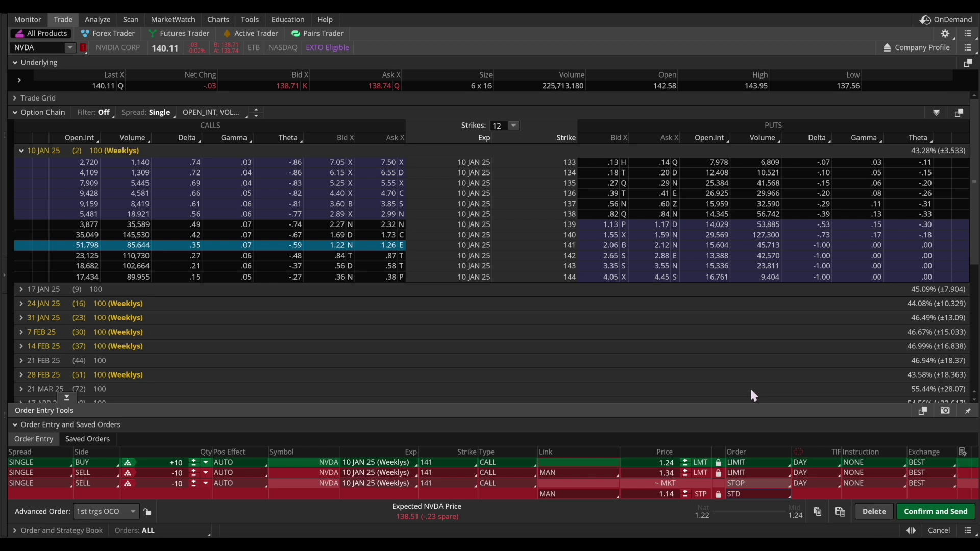
pyautogui.click(827, 462)
pyautogui.click(816, 493)
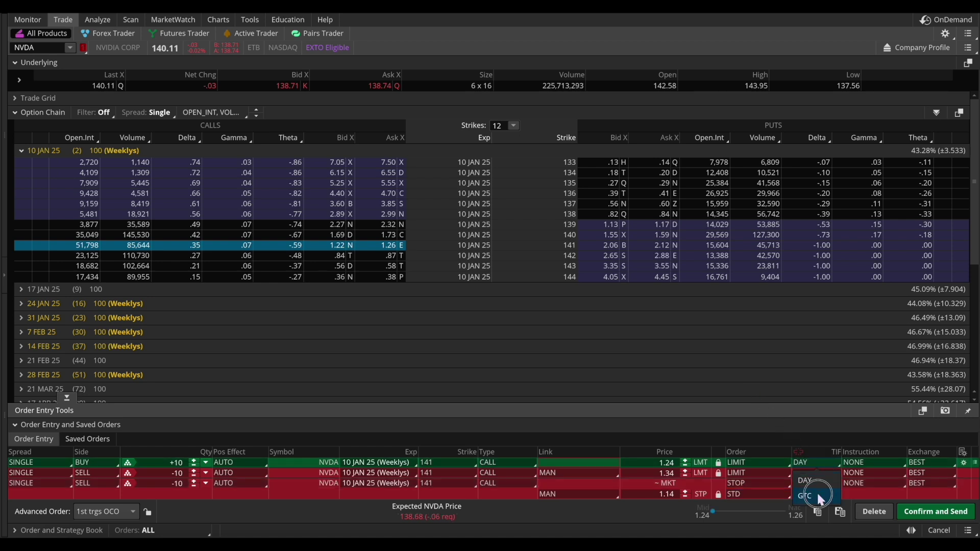
pyautogui.click(822, 475)
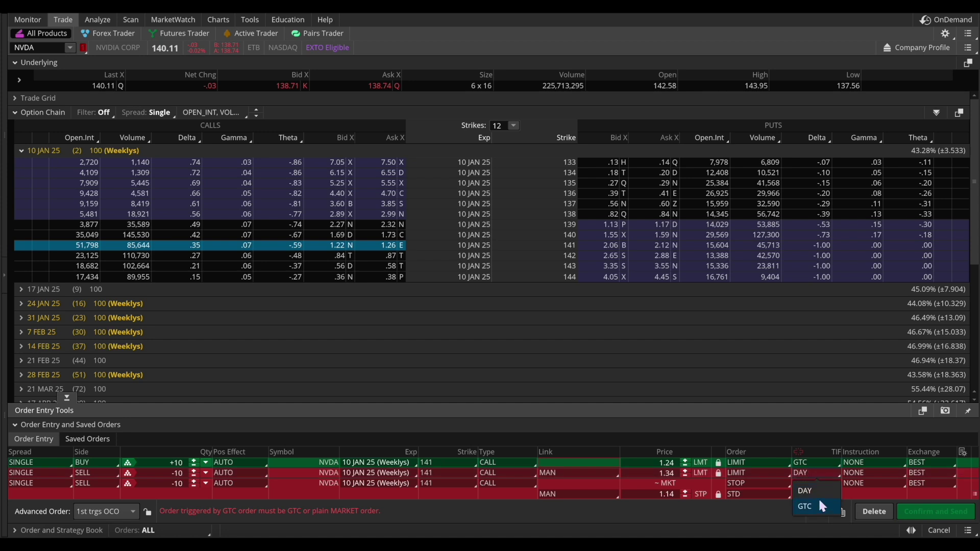
pyautogui.click(819, 505)
pyautogui.click(824, 483)
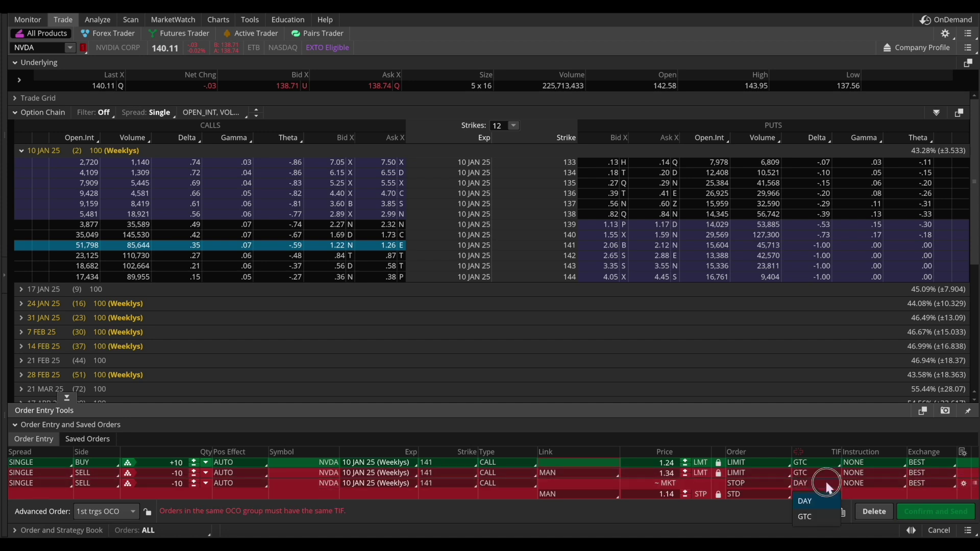
pyautogui.click(825, 517)
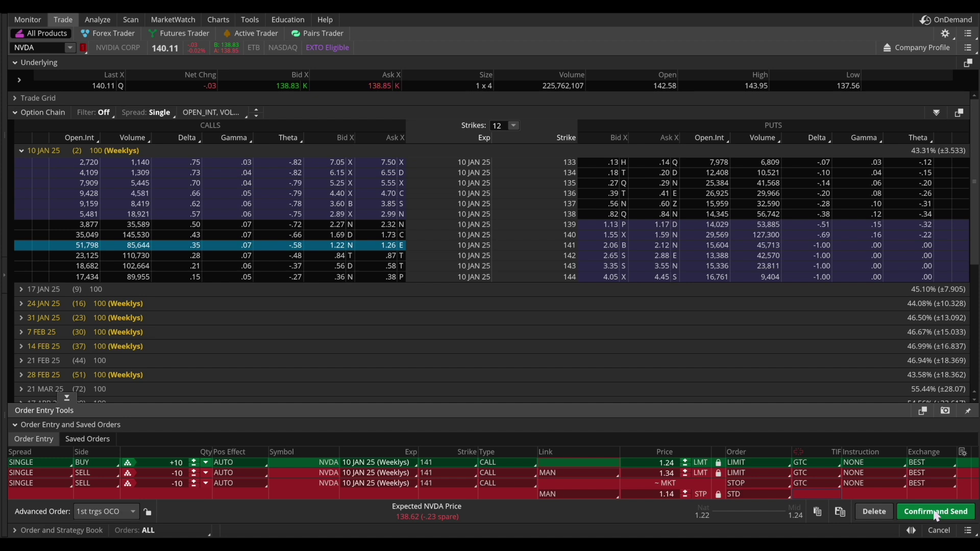
# Link both sell orders' prices to TRG and switch their offsets to percent.
pyautogui.click(566, 472)
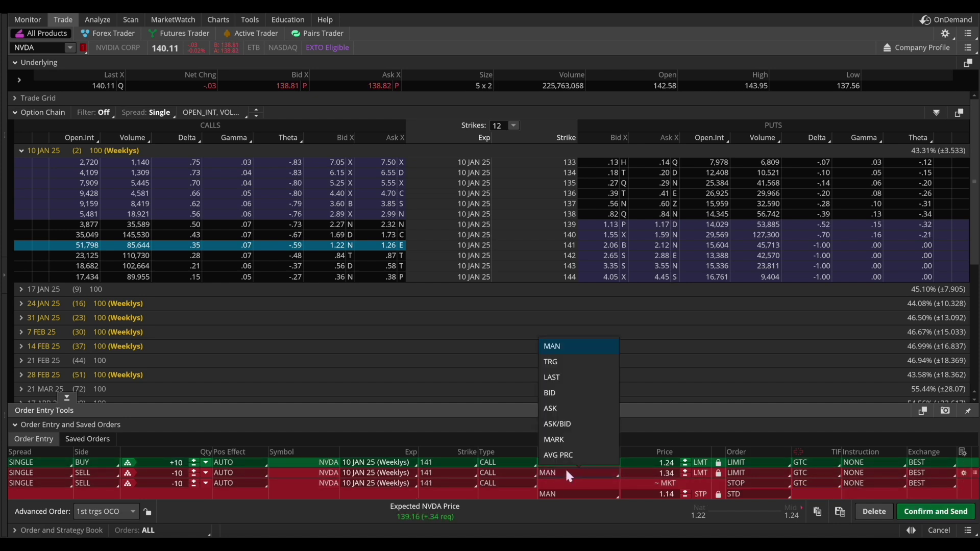
pyautogui.click(567, 360)
pyautogui.click(570, 494)
pyautogui.click(567, 382)
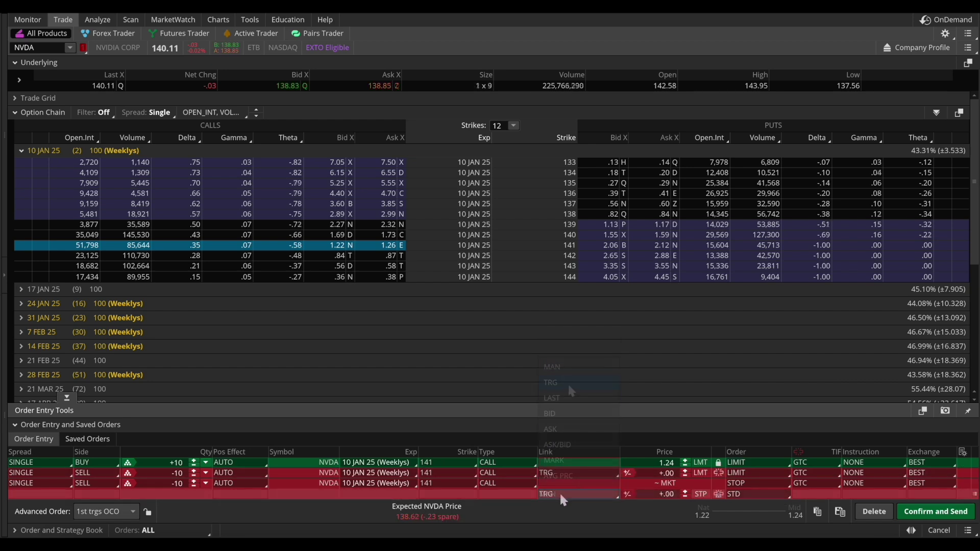
pyautogui.click(628, 474)
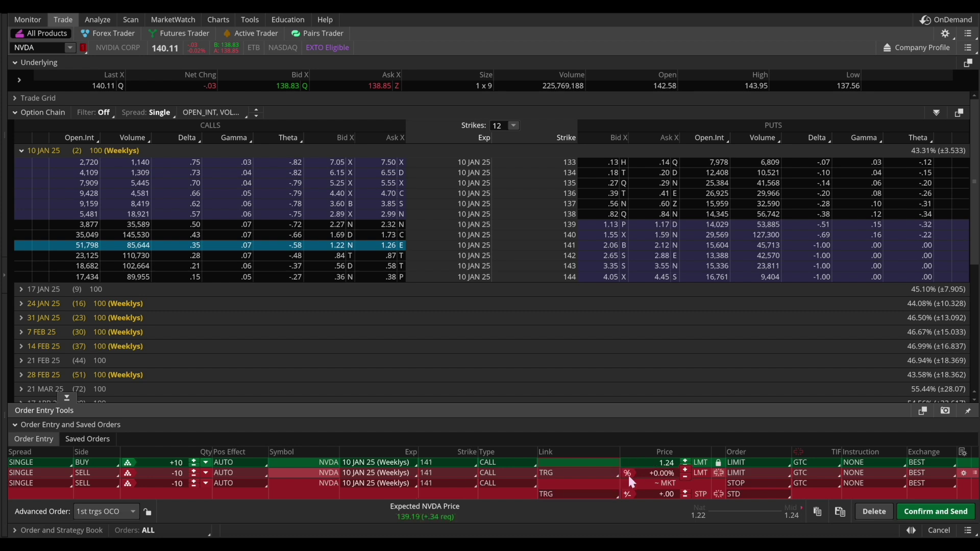
pyautogui.click(627, 494)
pyautogui.click(628, 495)
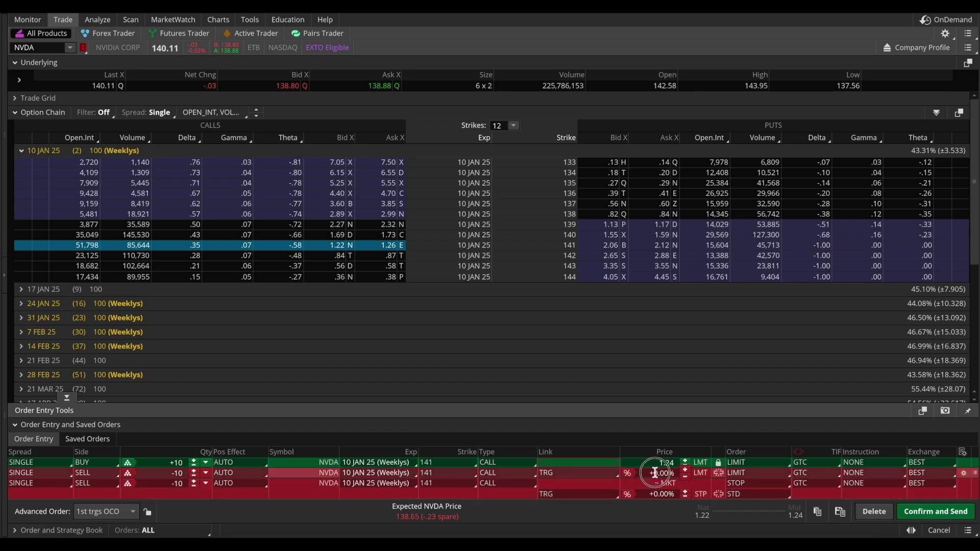
# Set the price offset to +10.00% for the limit sell and -10.00% for the stop sell.
pyautogui.click(655, 473)
pyautogui.write('1')
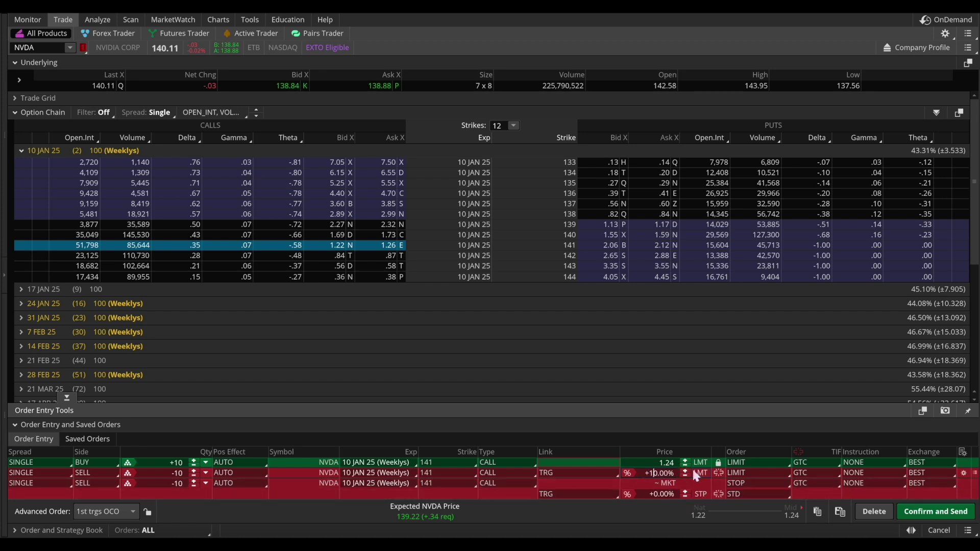
pyautogui.click(654, 494)
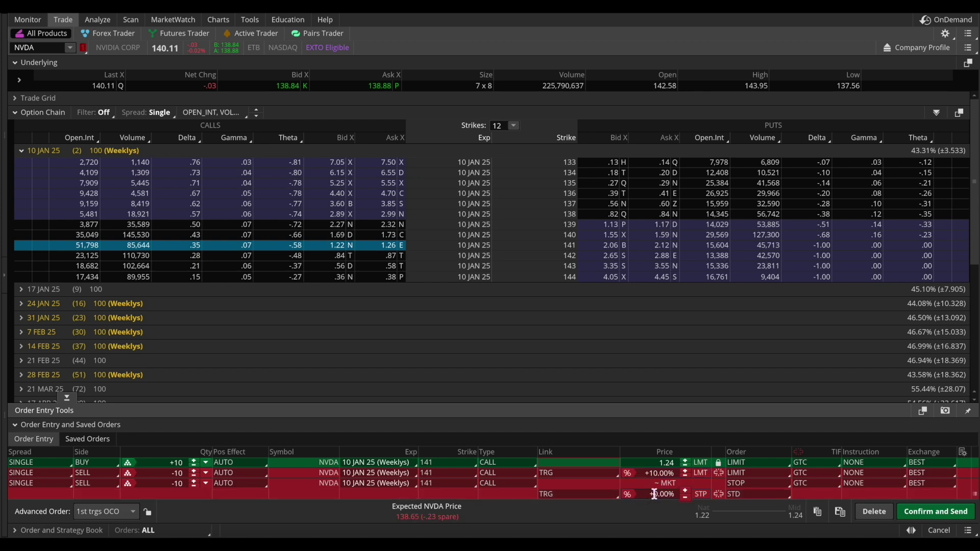
pyautogui.write('-1')
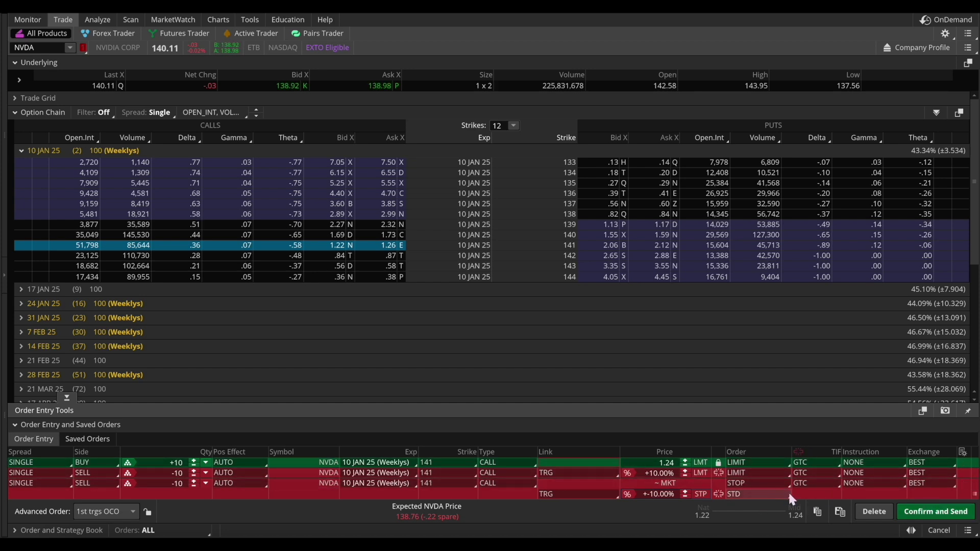
# Save the bracket order as a custom order template named "1 OCO 10%/10% 10 CONTRACTS".
pyautogui.click(842, 514)
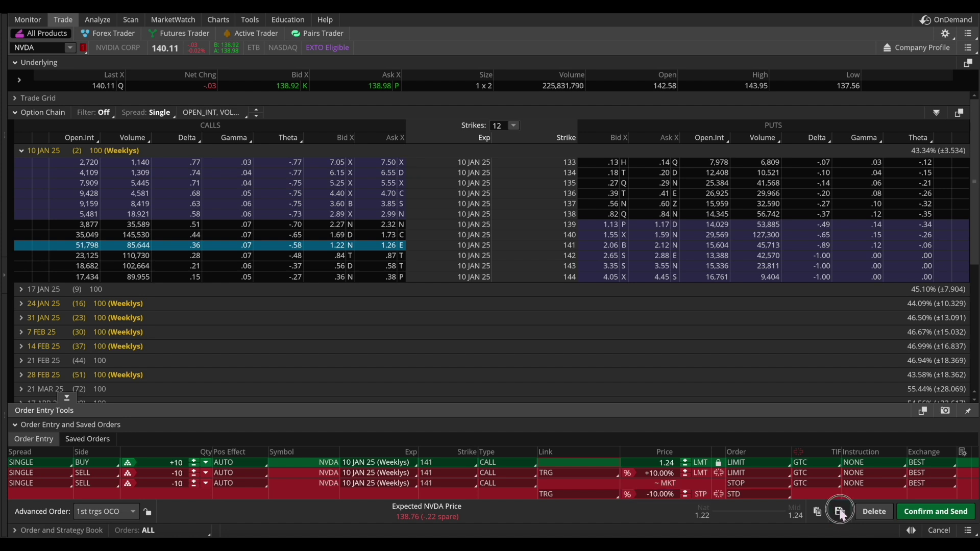
pyautogui.click(828, 443)
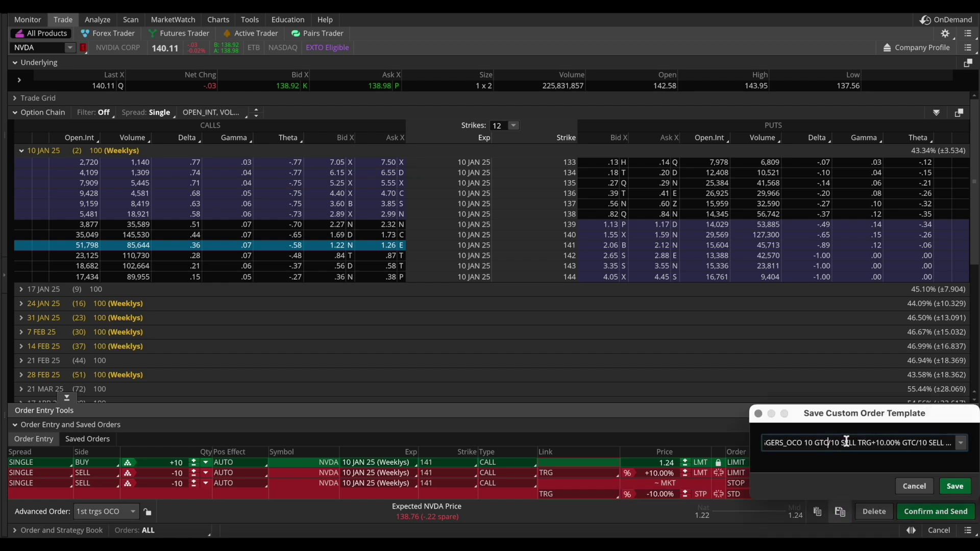
pyautogui.moveTo(949, 442); pyautogui.dragTo(775, 437)
pyautogui.press('BackSpace')
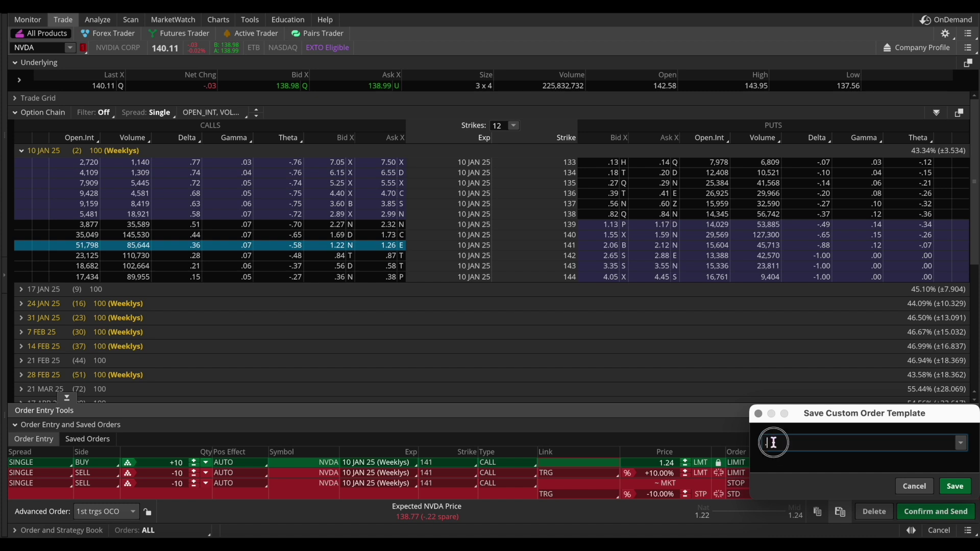
pyautogui.click(773, 442)
pyautogui.write('10')
pyautogui.write('CO 10')
pyautogui.write('%/10')
pyautogui.write('%')
pyautogui.press('shift')
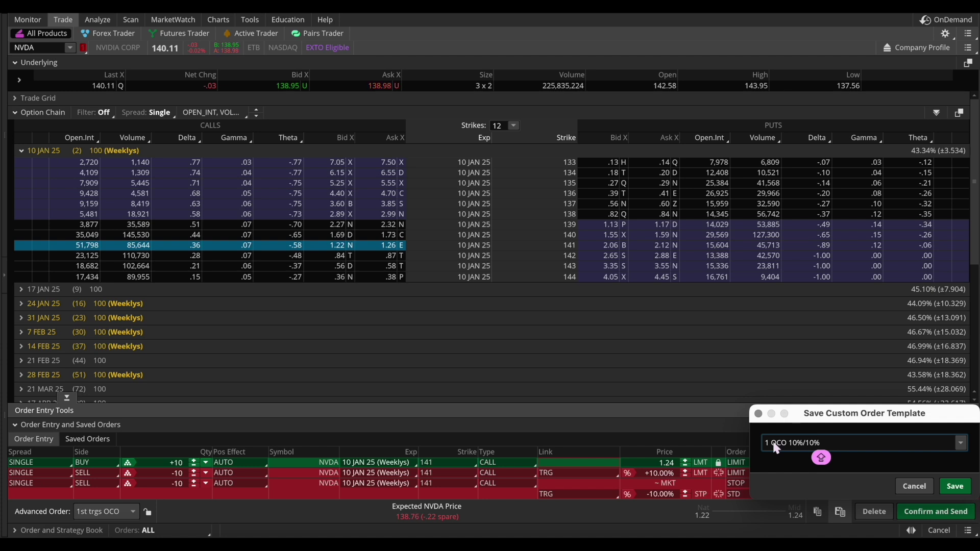
pyautogui.write('10 CONTRA')
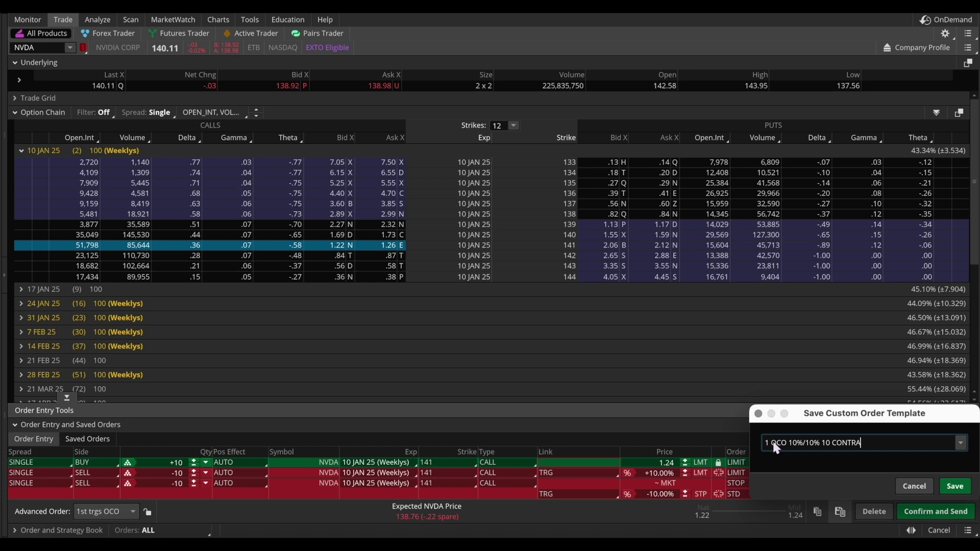
pyautogui.write('CTS')
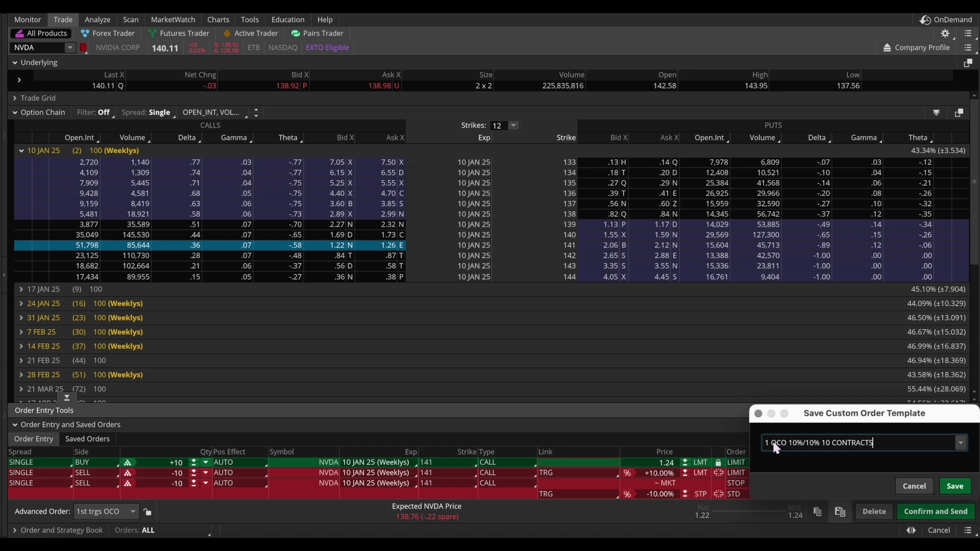
pyautogui.click(956, 487)
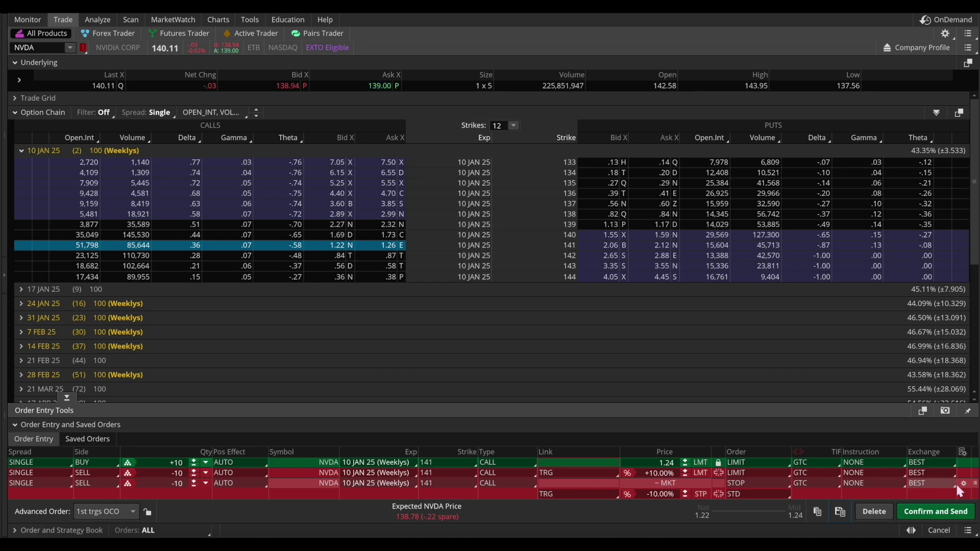
# Delete the pending NVDA bracket order from order entry and load the option chain for GOOG.
pyautogui.click(877, 510)
pyautogui.click(34, 49)
pyautogui.write('GOOG')
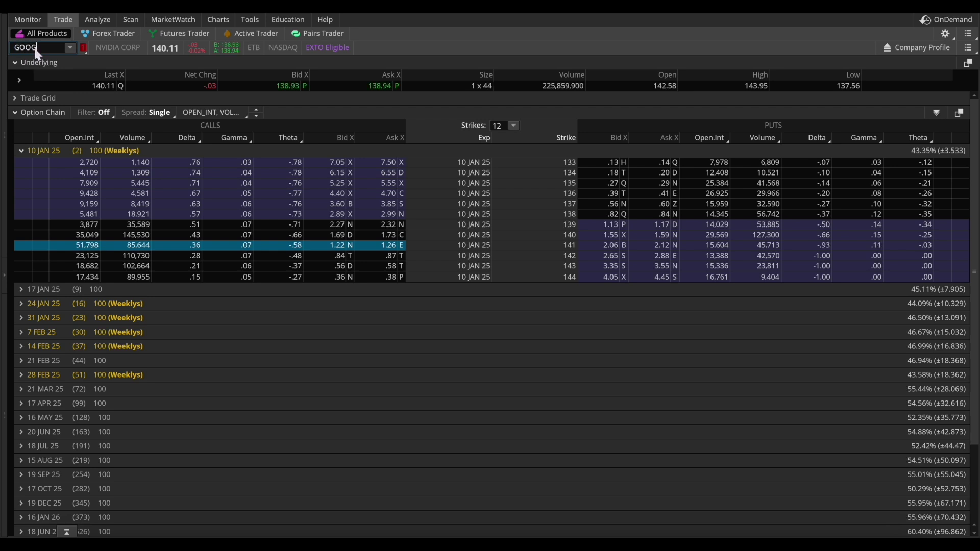
pyautogui.click(36, 59)
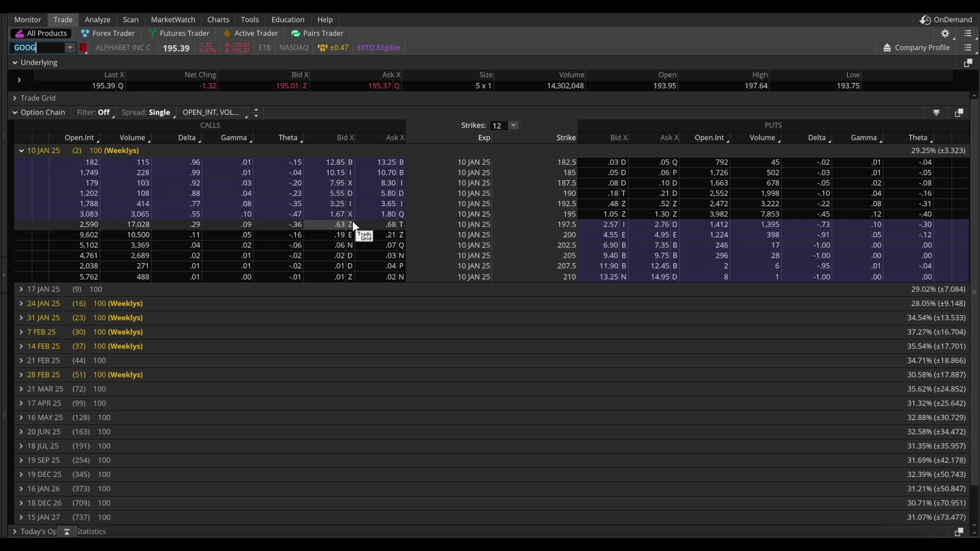
# Buy the GOOG 10 JAN 25 200 call using the saved custom template "1 OCO 10%/10% 10 CONTRACTS".
pyautogui.rightClick(364, 233)
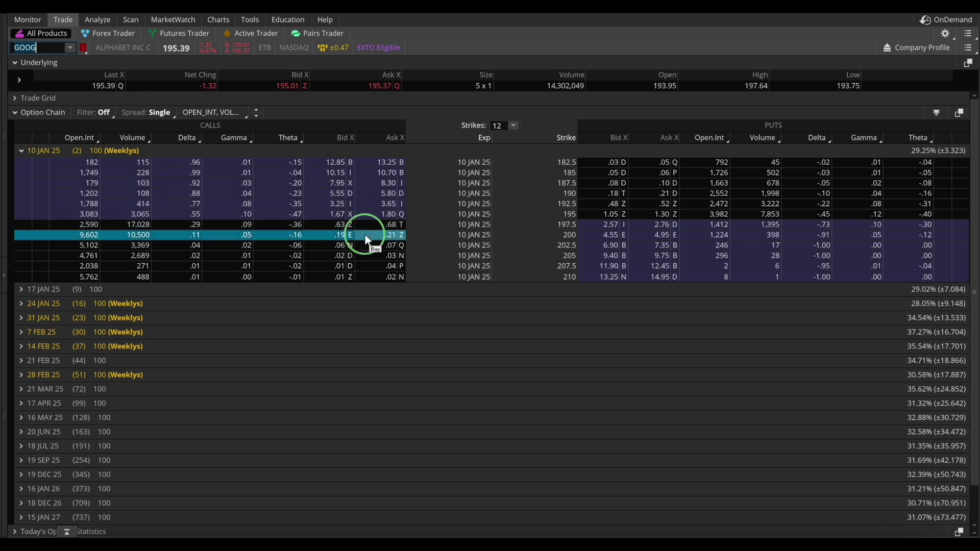
pyautogui.moveTo(528, 279)
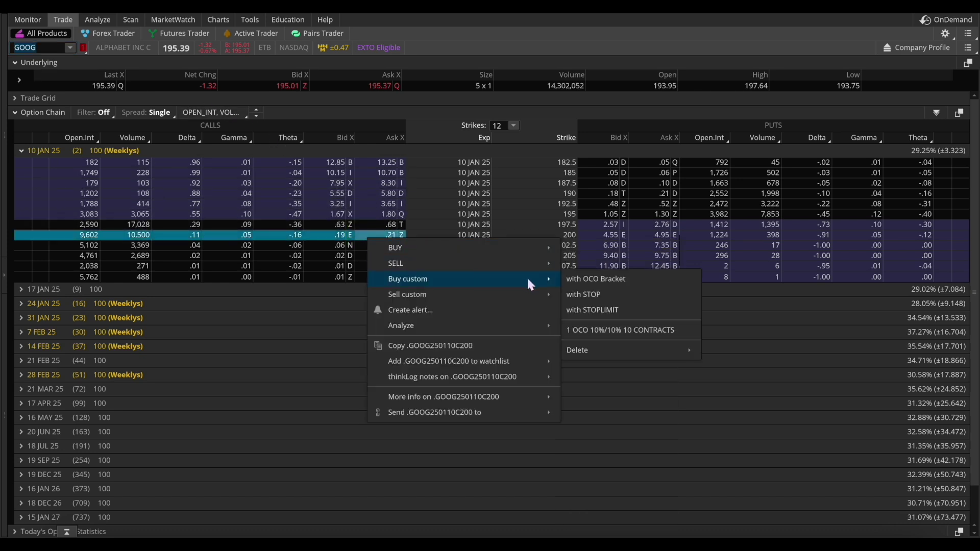
pyautogui.click(605, 335)
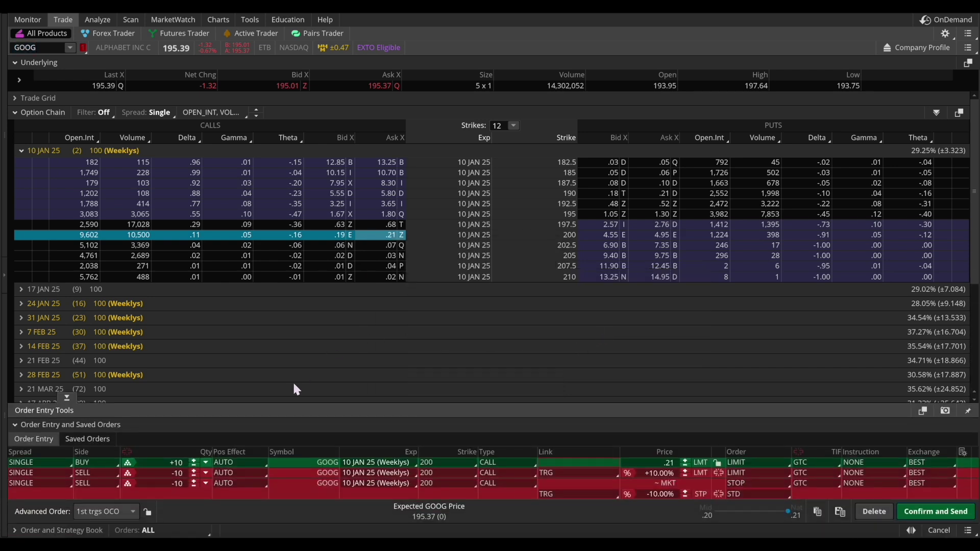
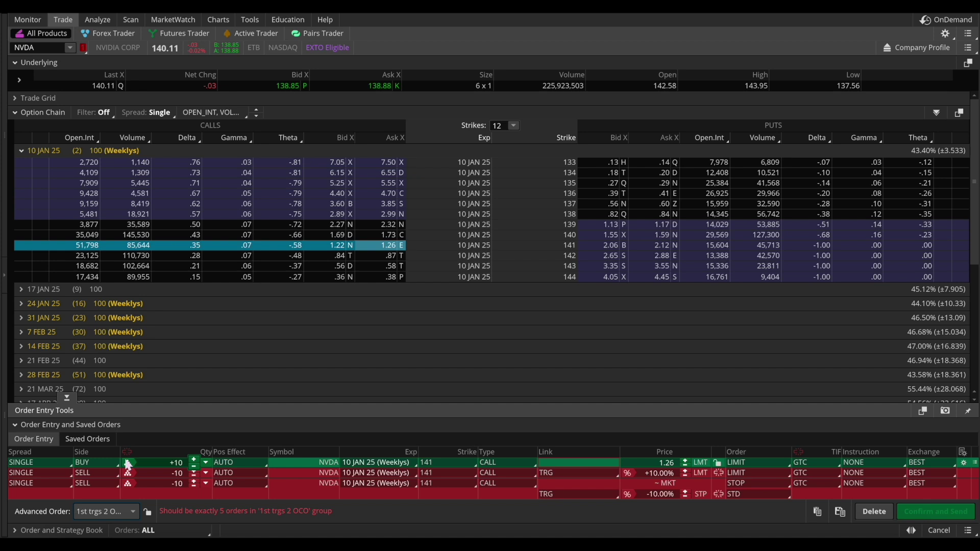
# Duplicate the limit sell and the stop sell of the NVDA 141 call order to form a second bracket.
pyautogui.rightClick(572, 475)
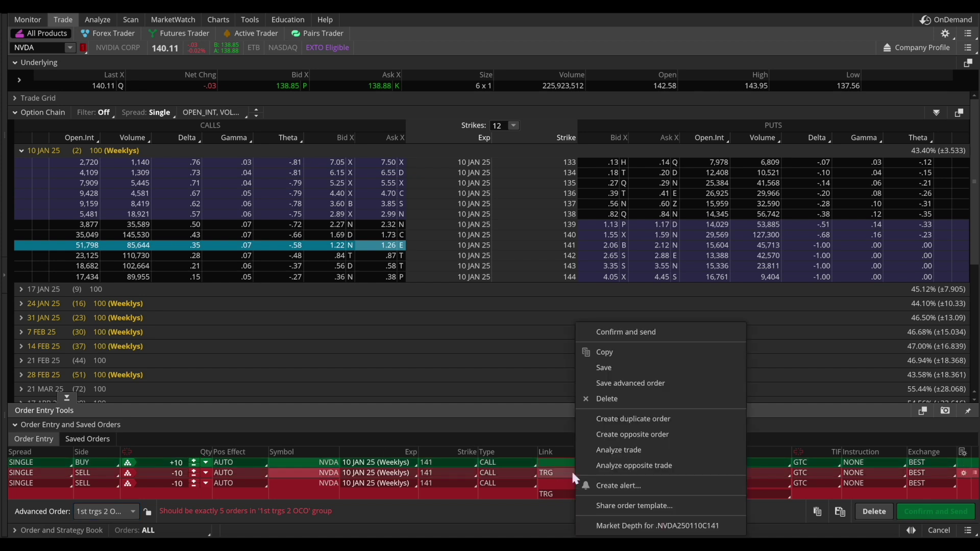
pyautogui.click(706, 419)
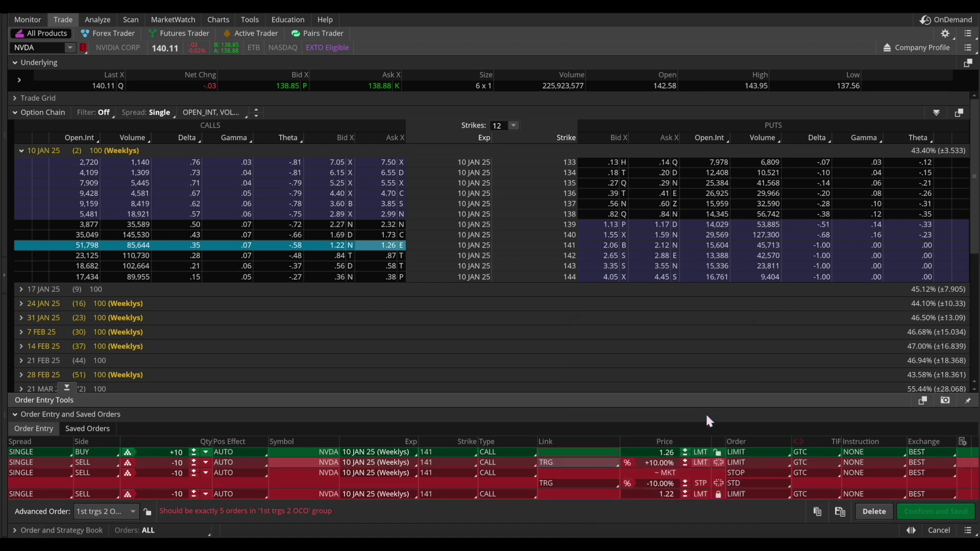
pyautogui.rightClick(589, 483)
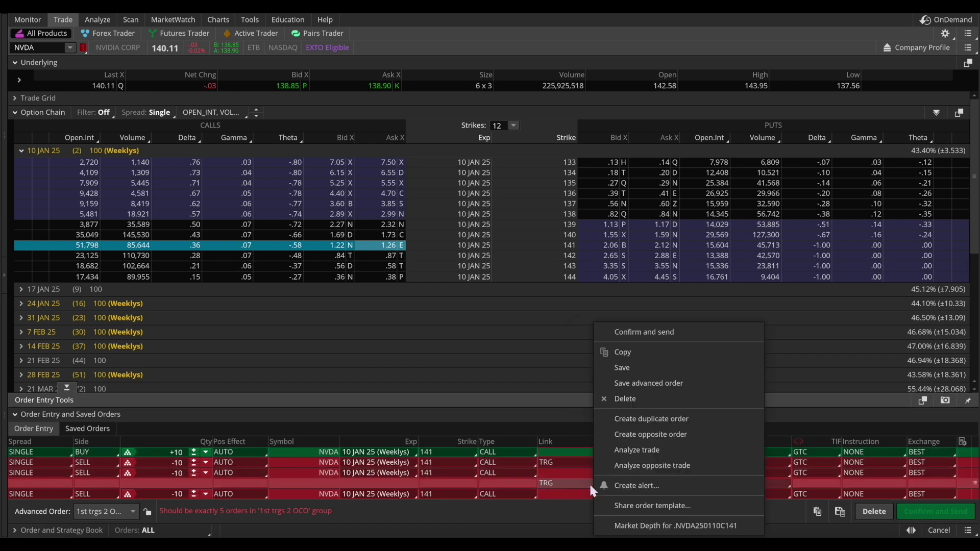
pyautogui.click(712, 419)
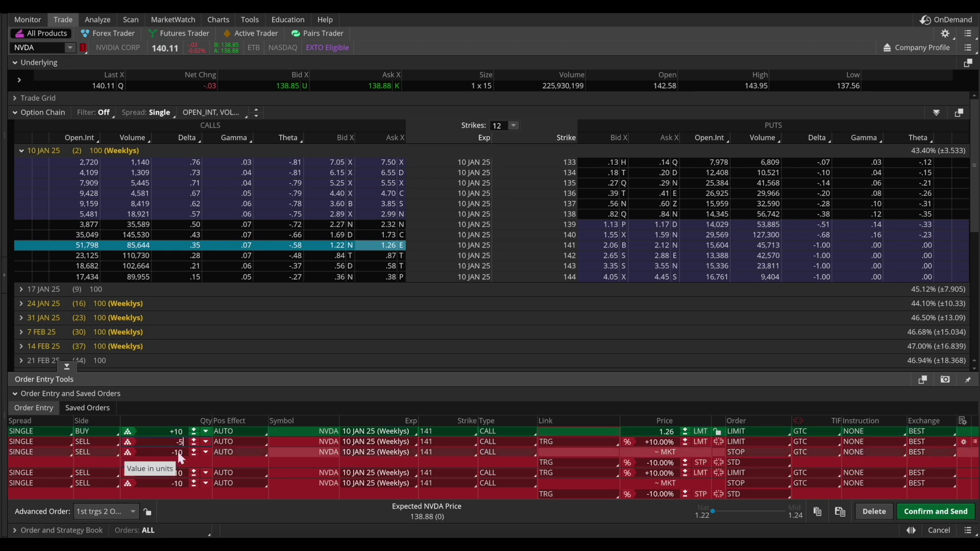
# Set the quantity of the first bracket's stop sell and both sell orders of the second bracket to -5.
pyautogui.click(182, 452)
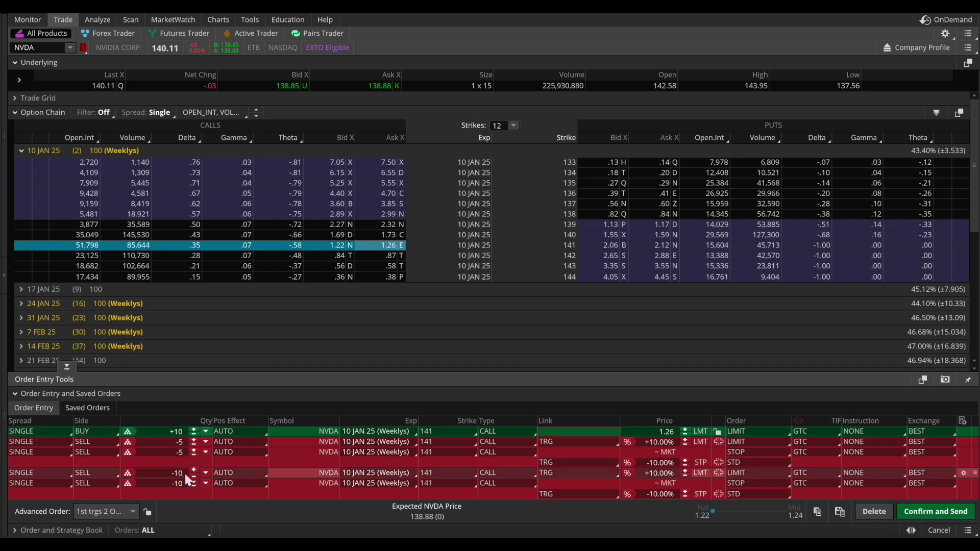
pyautogui.click(184, 473)
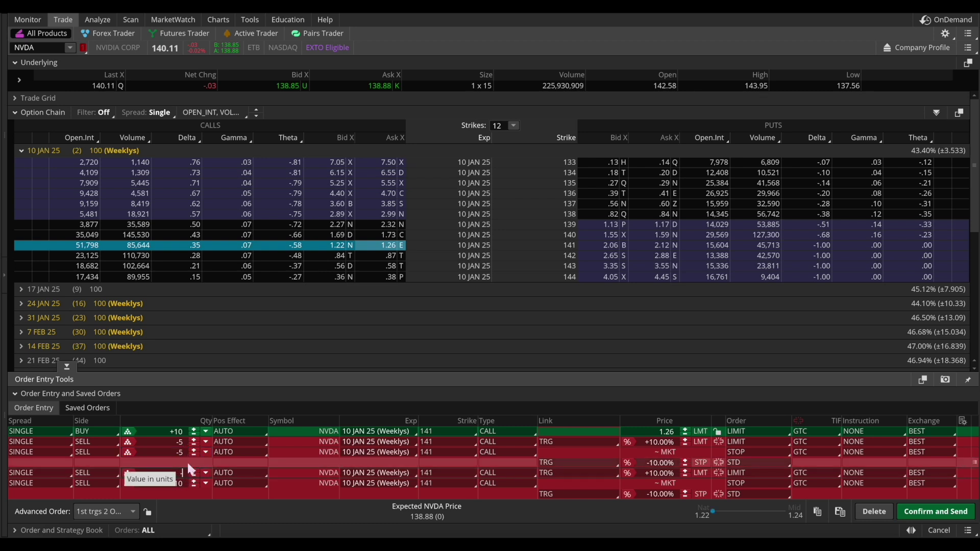
pyautogui.press('BackSpace')
pyautogui.press('BackSpace')
pyautogui.write('5')
pyautogui.click(185, 481)
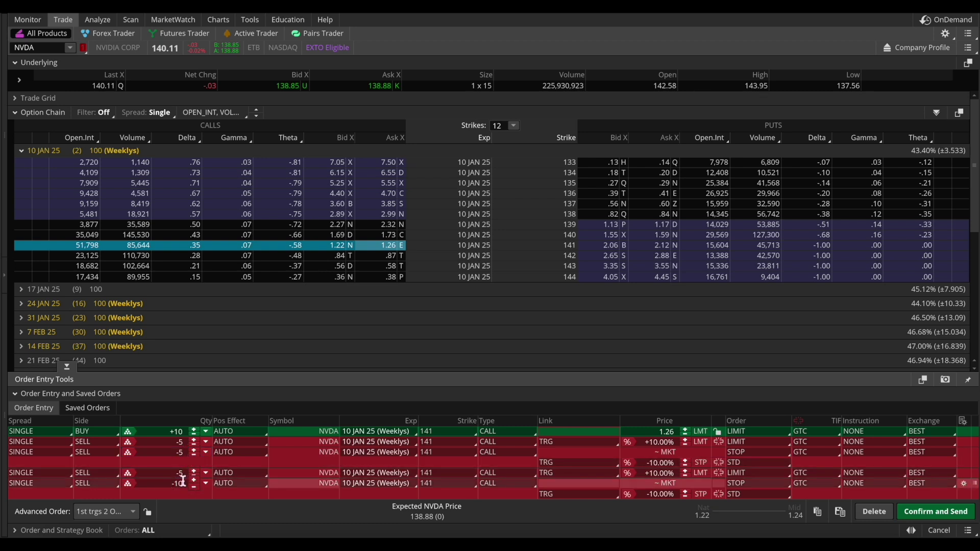
pyautogui.press('BackSpace')
pyautogui.press('BackSpace')
pyautogui.write('5')
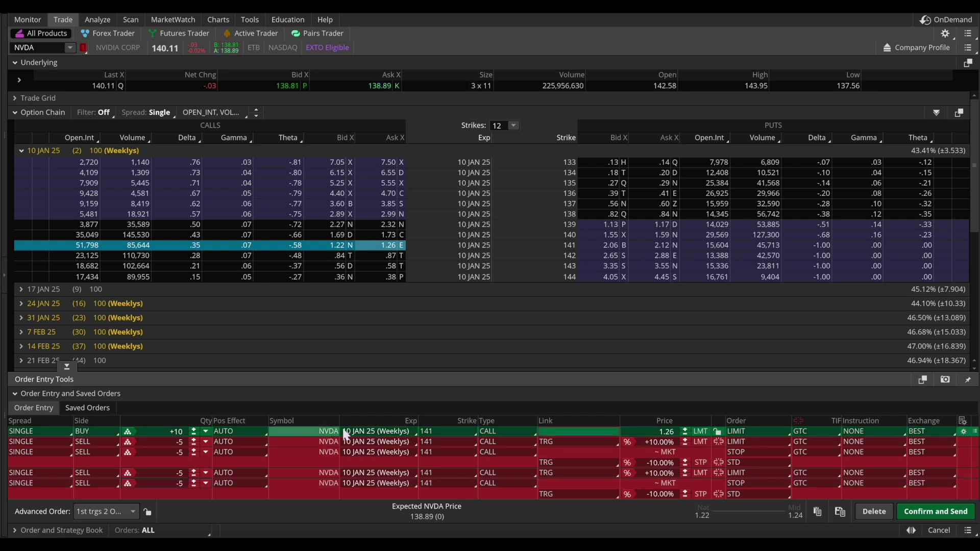
# Set the second bracket's price offsets to +15.00% for the limit sell and -5.00% for the stop sell.
pyautogui.doubleClick(657, 473)
pyautogui.write('15')
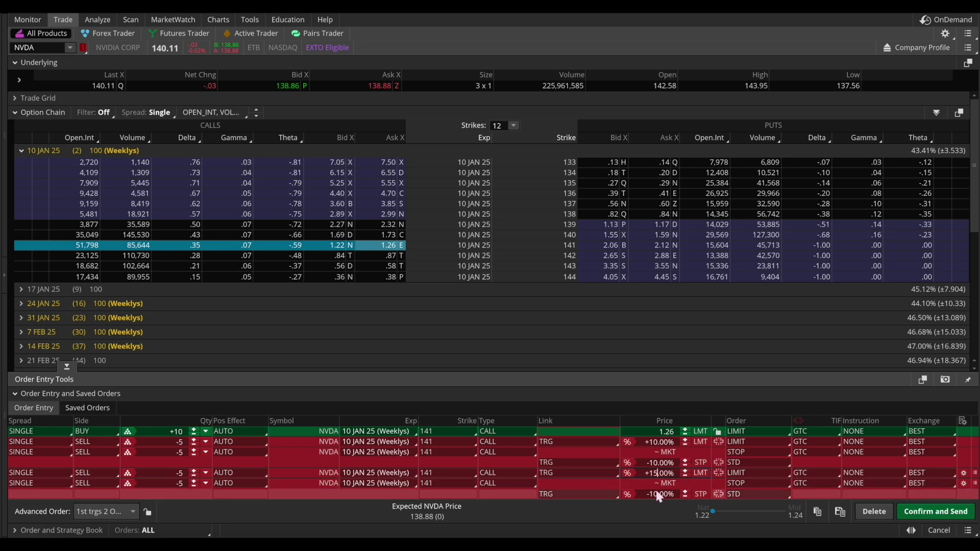
pyautogui.click(657, 495)
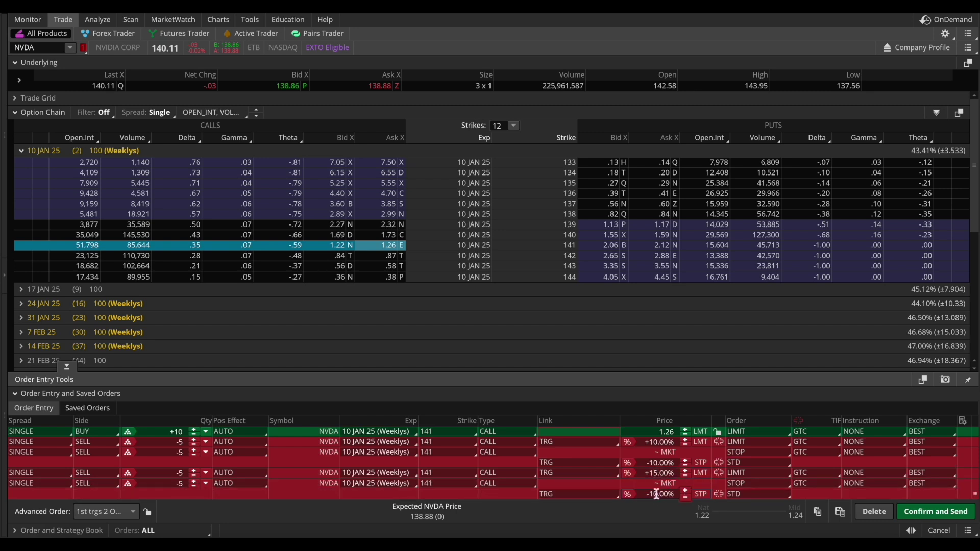
pyautogui.doubleClick(657, 495)
pyautogui.write('-5')
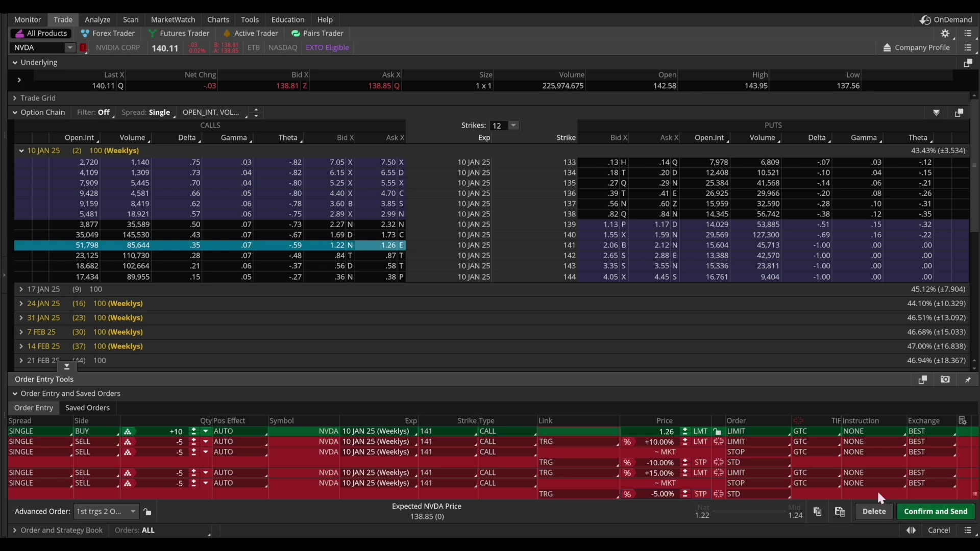
# Save the two-bracket order as a custom order template named "2 OCO 10%/10% 15%/5% 10 CONTRACTS".
pyautogui.click(840, 512)
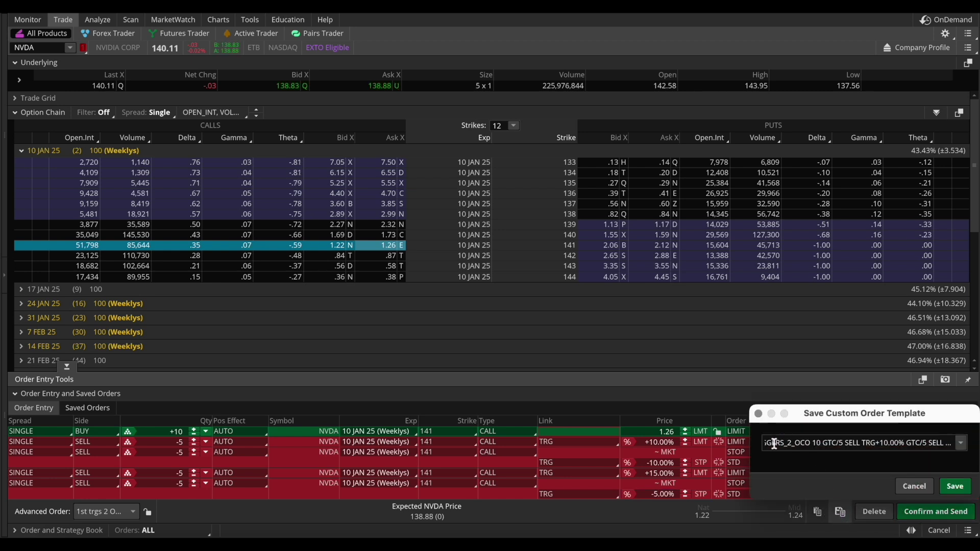
pyautogui.moveTo(768, 444); pyautogui.dragTo(945, 448)
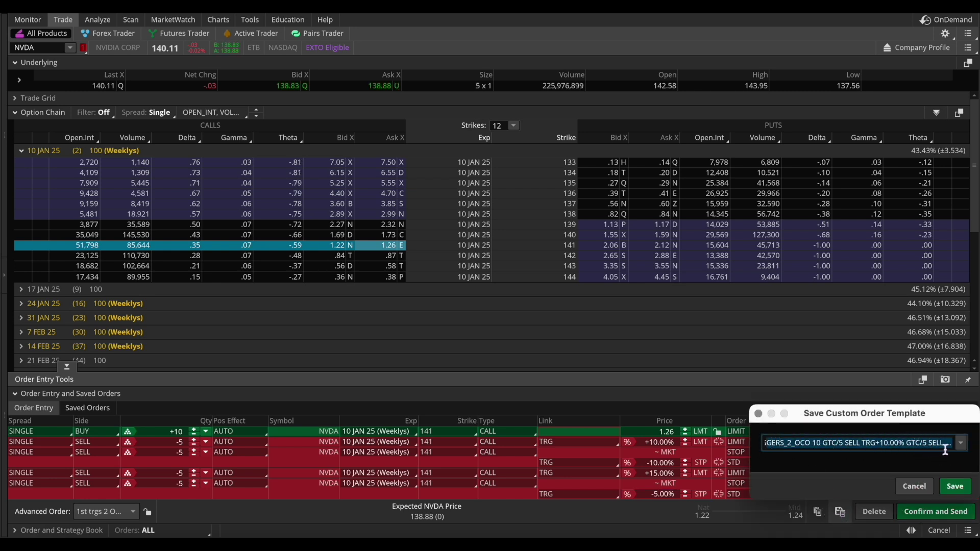
pyautogui.write('FIRST_TRIG')
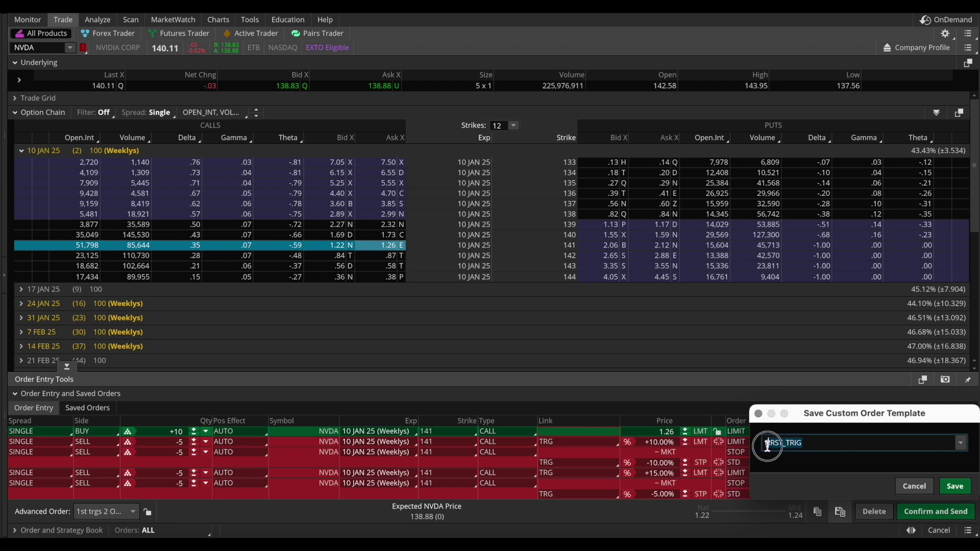
pyautogui.press('BackSpace')
pyautogui.press('BackSpace')
pyautogui.press('BackSpace')
pyautogui.press('BackSpace')
pyautogui.press('BackSpace')
pyautogui.press('BackSpace')
pyautogui.press('BackSpace')
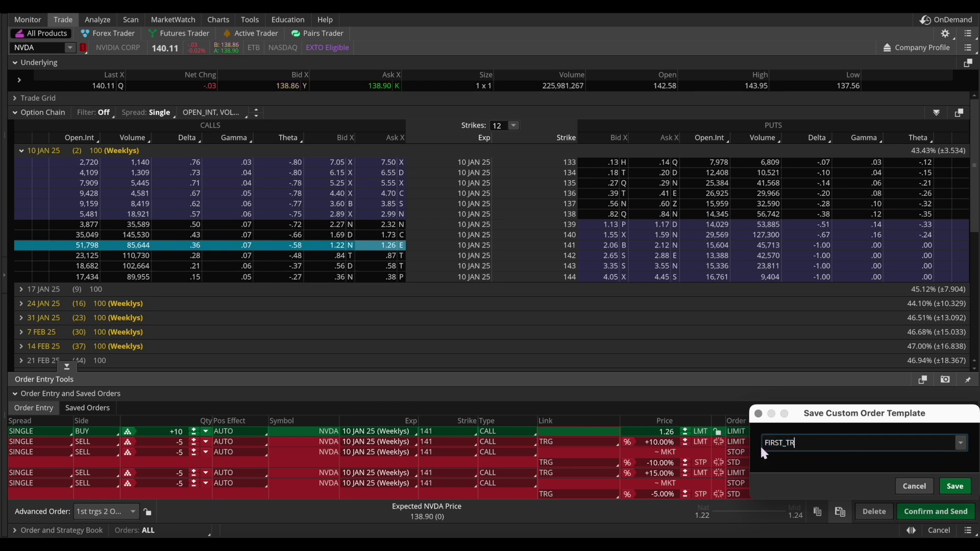
pyautogui.press('BackSpace')
pyautogui.press('BackSpace')
pyautogui.press('BackSpace')
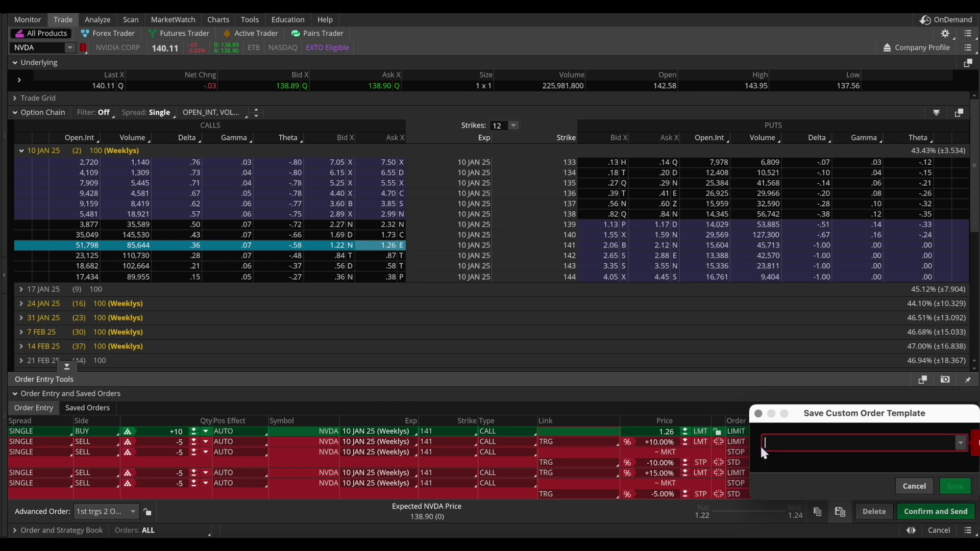
pyautogui.click(765, 454)
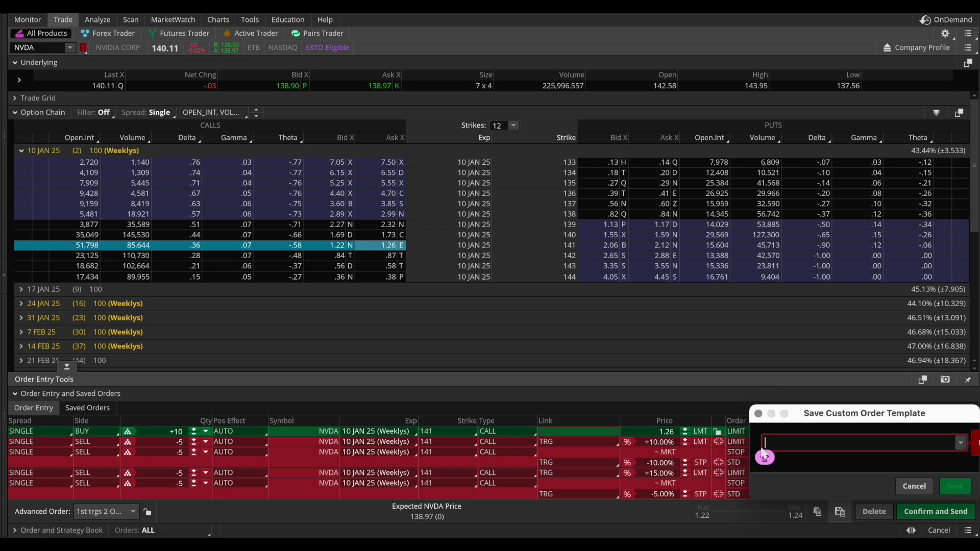
pyautogui.write('2 OC')
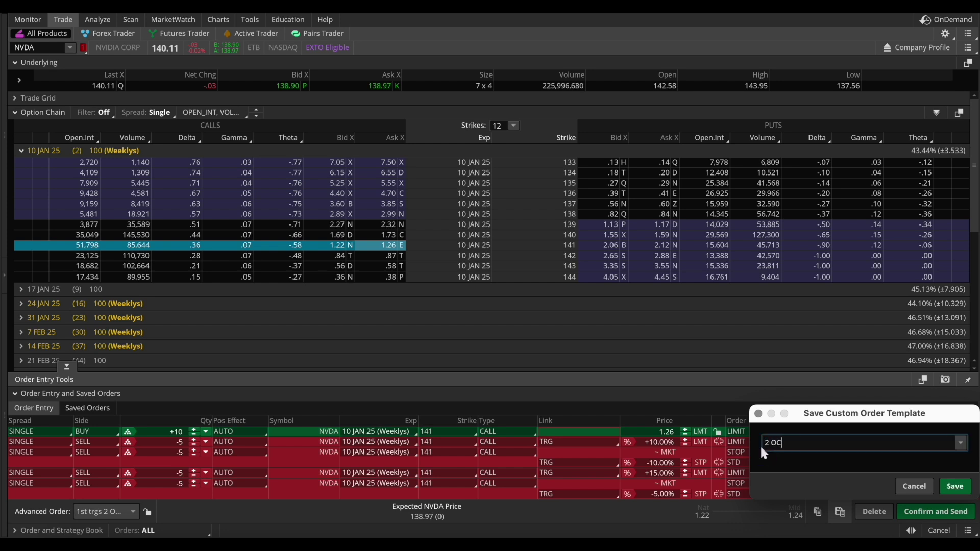
pyautogui.write('O 10%/10% 15%/')
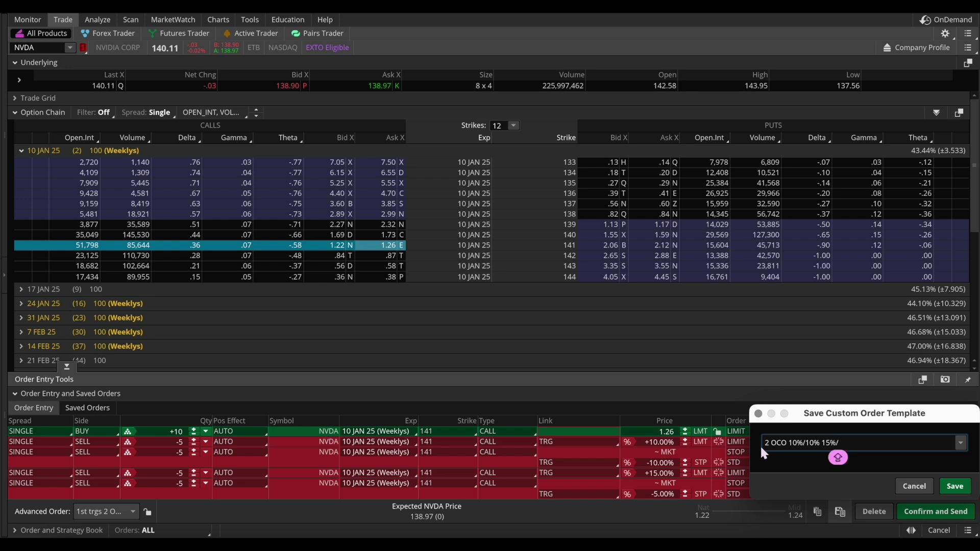
pyautogui.write('5% ')
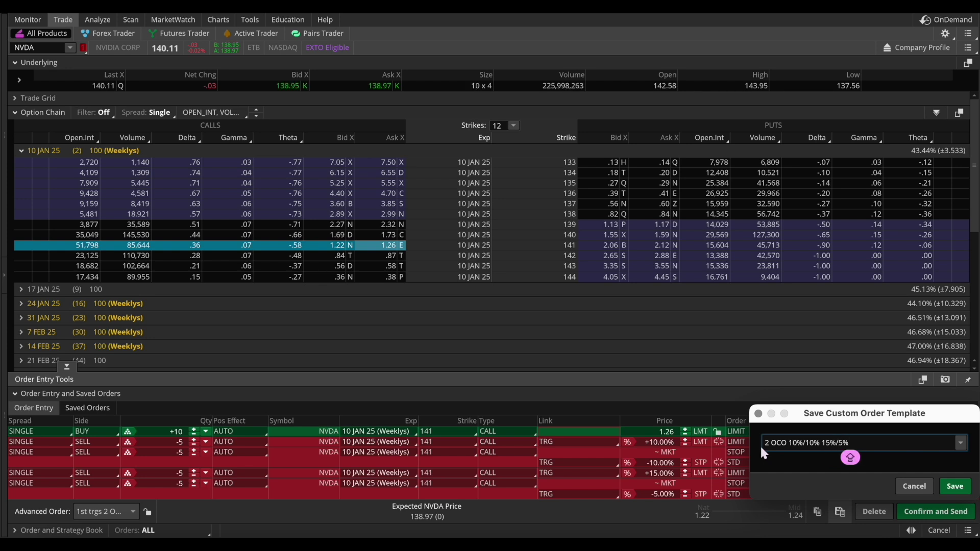
pyautogui.write('10 CONTRACTS')
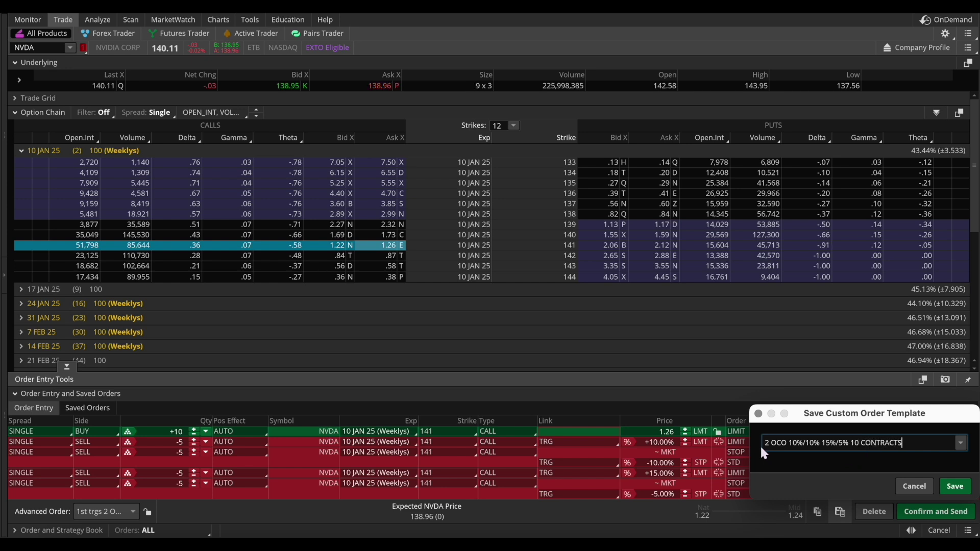
pyautogui.click(953, 487)
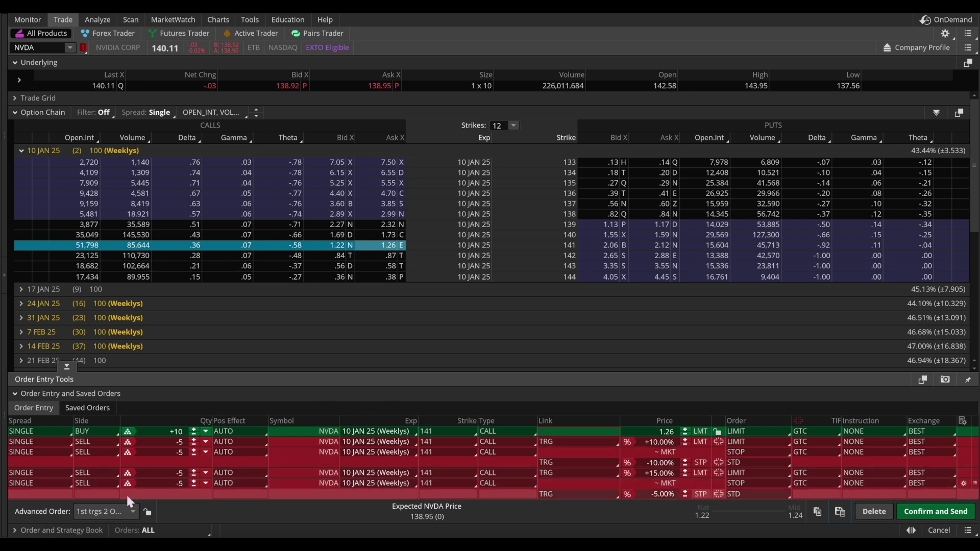
# Change the advanced order type to 1st trgs 3 OCO and switch the first bracket's offsets from percent to +/- amounts.
pyautogui.click(124, 512)
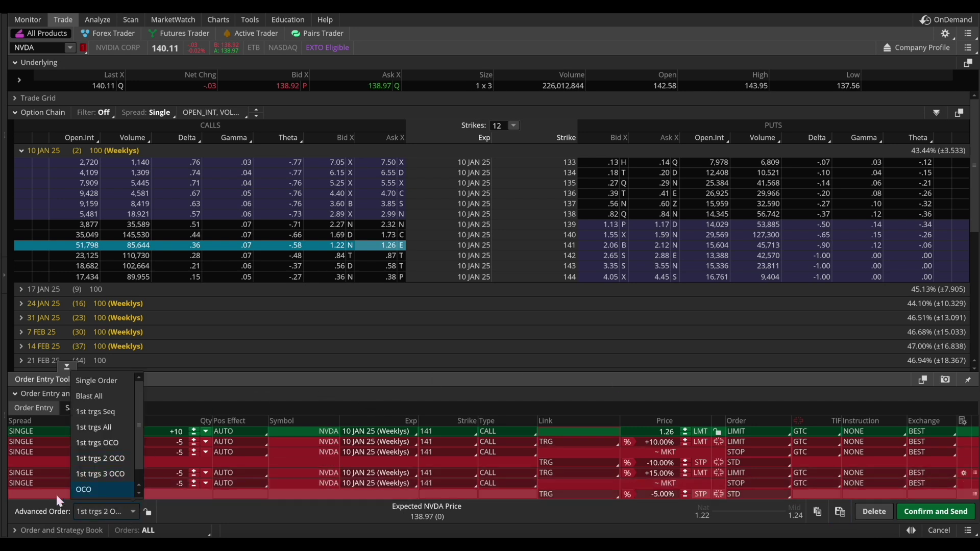
pyautogui.click(118, 474)
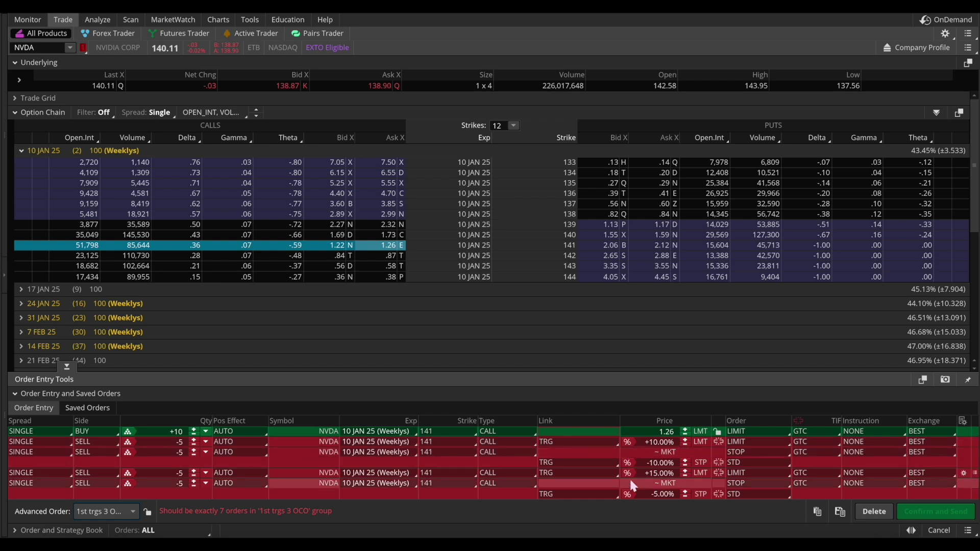
pyautogui.click(628, 442)
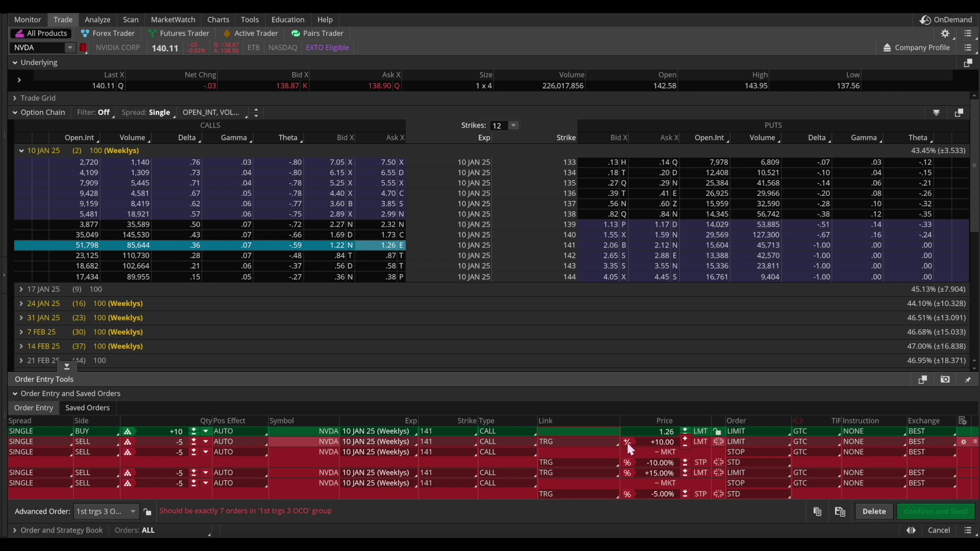
pyautogui.click(627, 464)
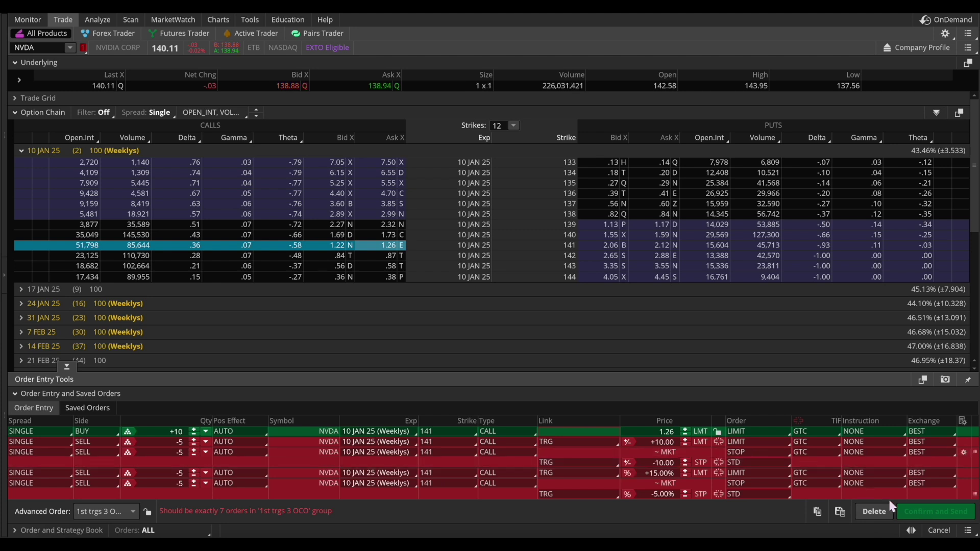
# Delete the pending NVDA bracket order from order entry and switch to Active Trader.
pyautogui.click(876, 512)
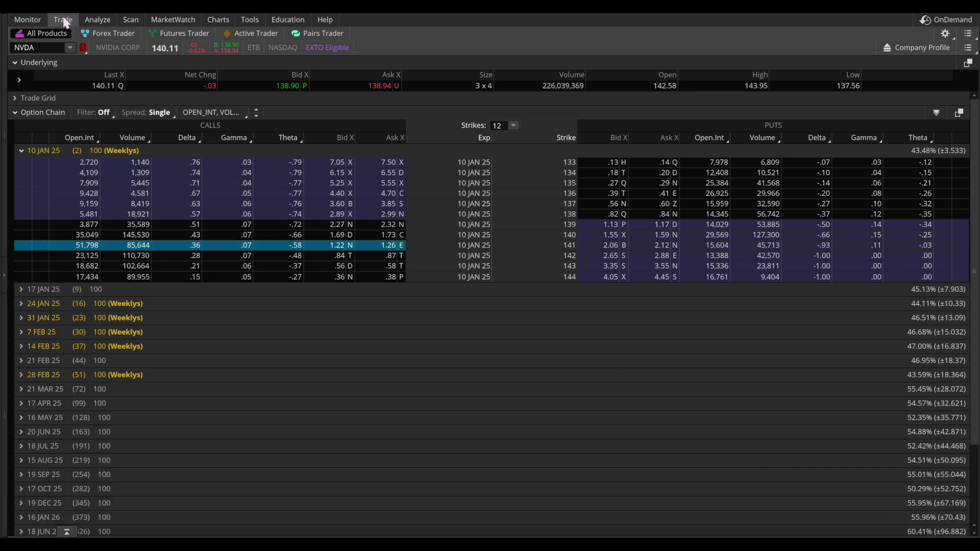
pyautogui.click(258, 35)
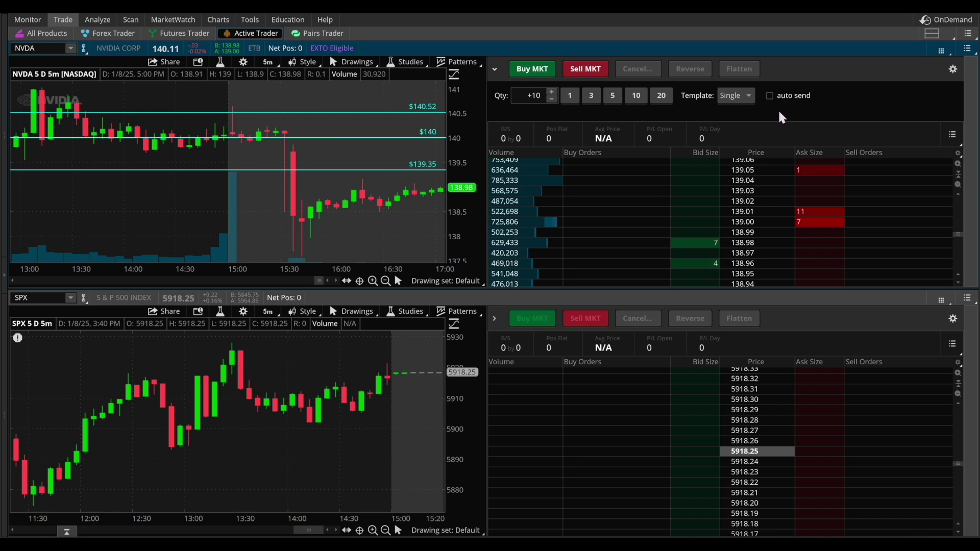
# Set the NVDA order template to TRG w/ 2 brackets, trying TRG w/ 3 brackets in between.
pyautogui.click(748, 98)
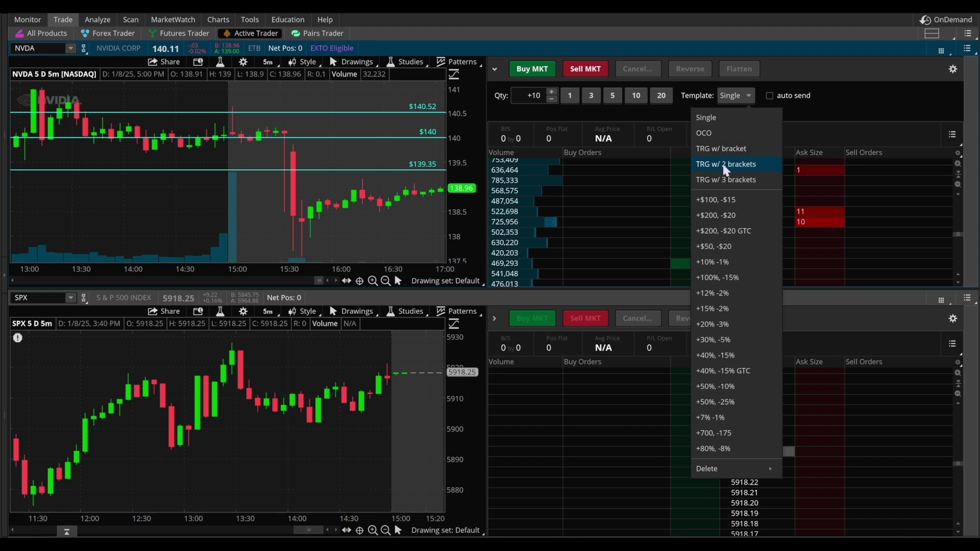
pyautogui.click(758, 165)
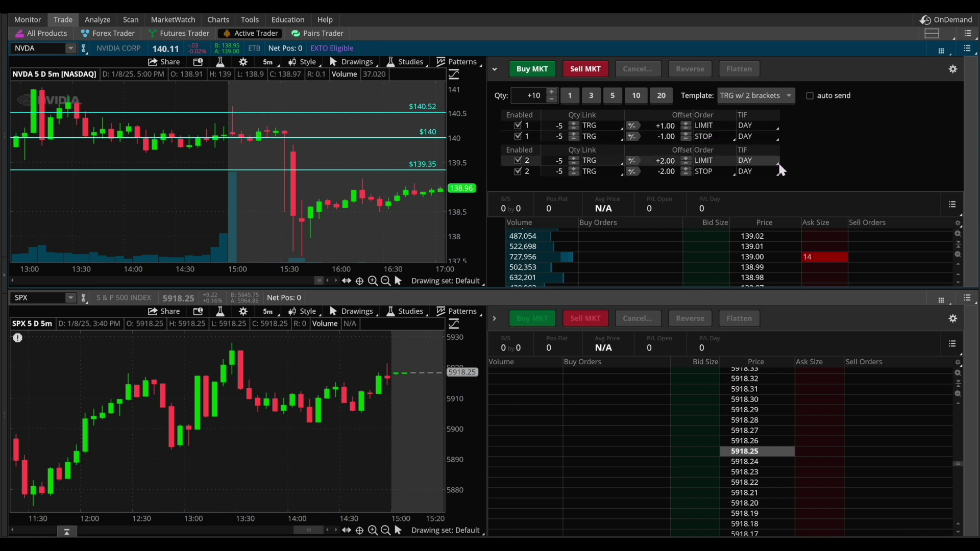
pyautogui.click(787, 96)
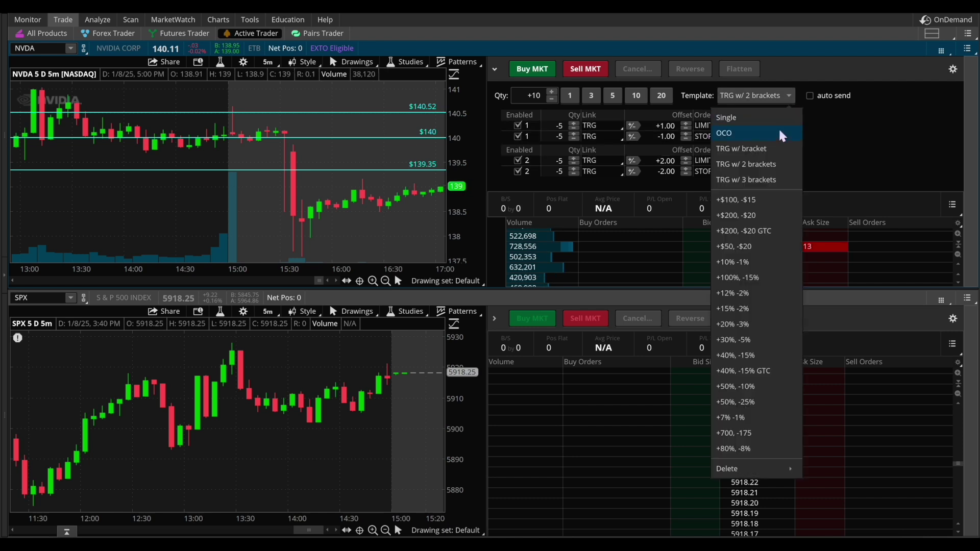
pyautogui.click(771, 183)
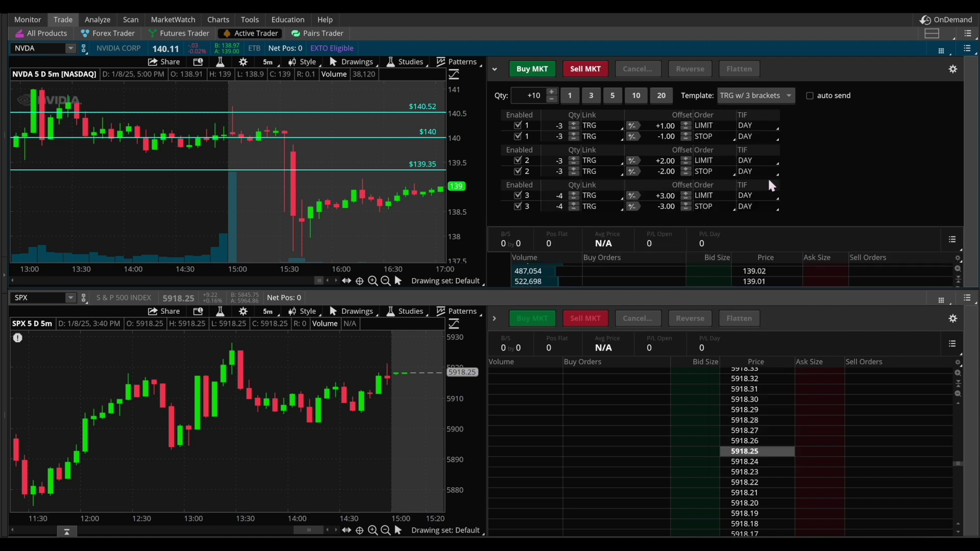
pyautogui.click(775, 99)
pyautogui.click(762, 164)
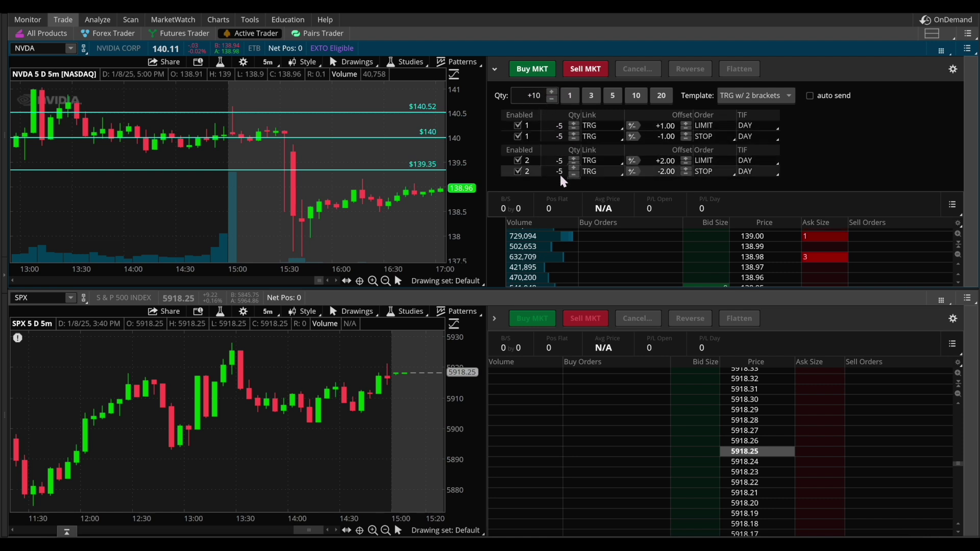
# Raise the NVDA order quantity to +13.
pyautogui.click(553, 92)
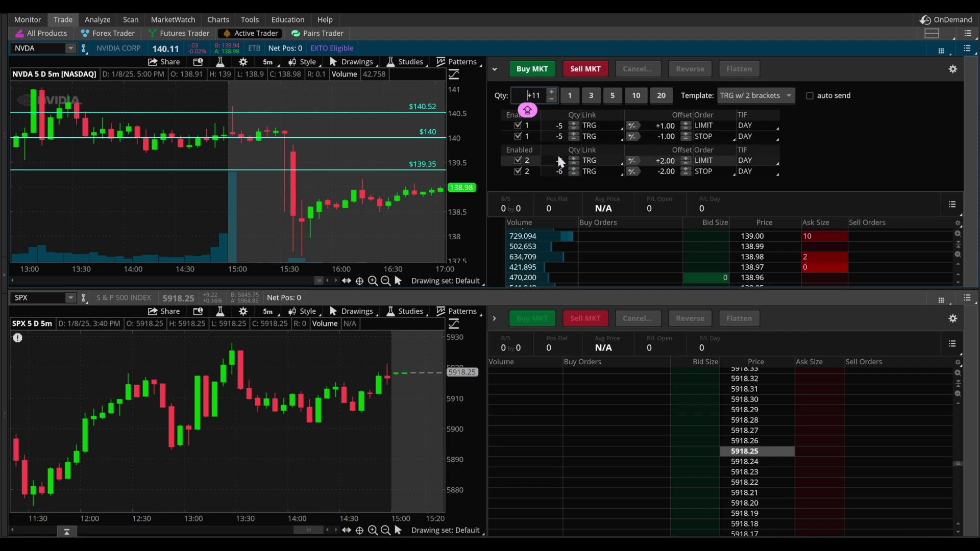
pyautogui.click(551, 91)
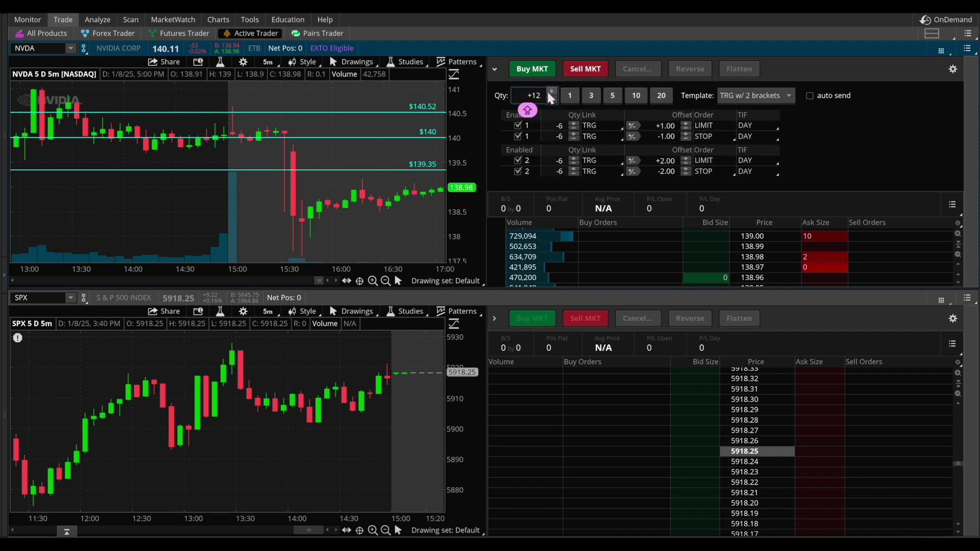
pyautogui.click(552, 92)
pyautogui.press('shift')
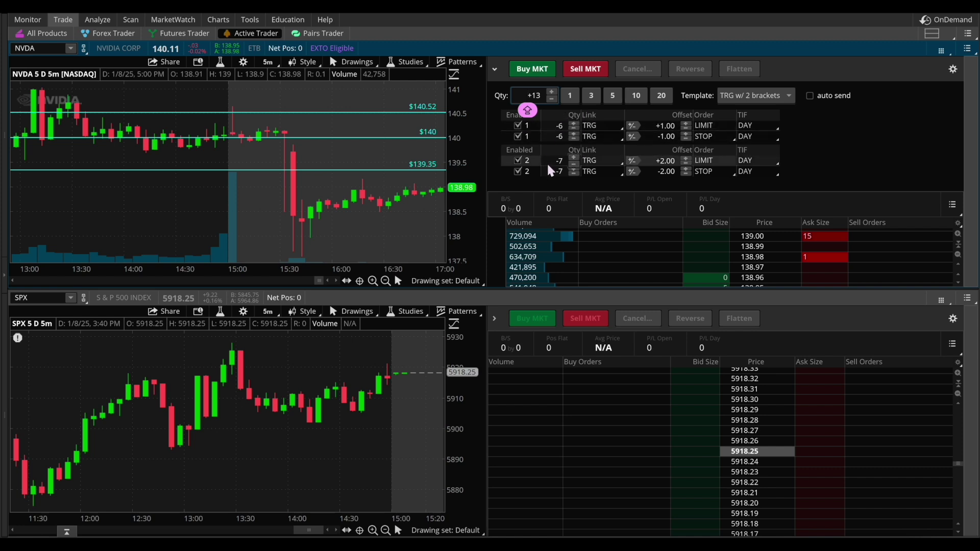
# Return the order quantity to +10 and set the first bracket's limit order quantity to -5.
pyautogui.click(552, 101)
pyautogui.click(551, 101)
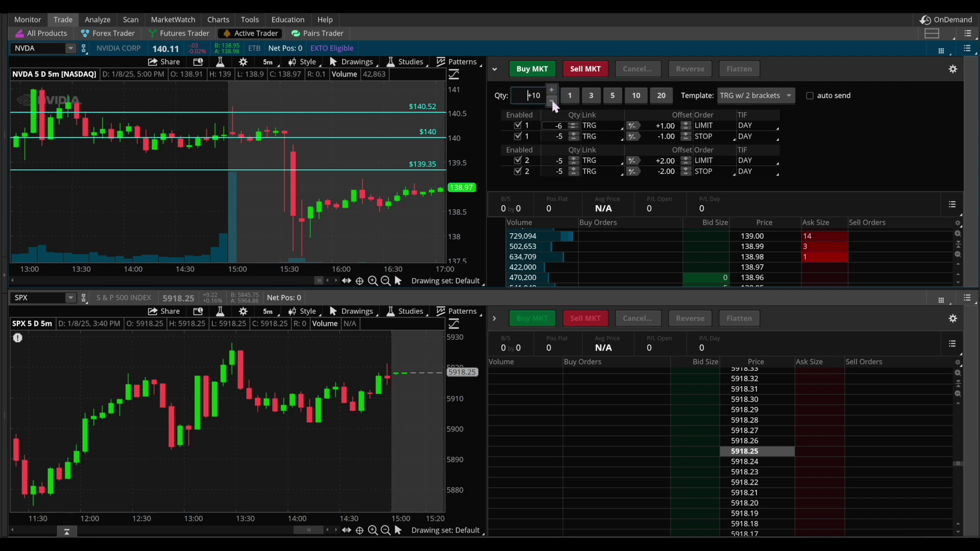
pyautogui.click(551, 101)
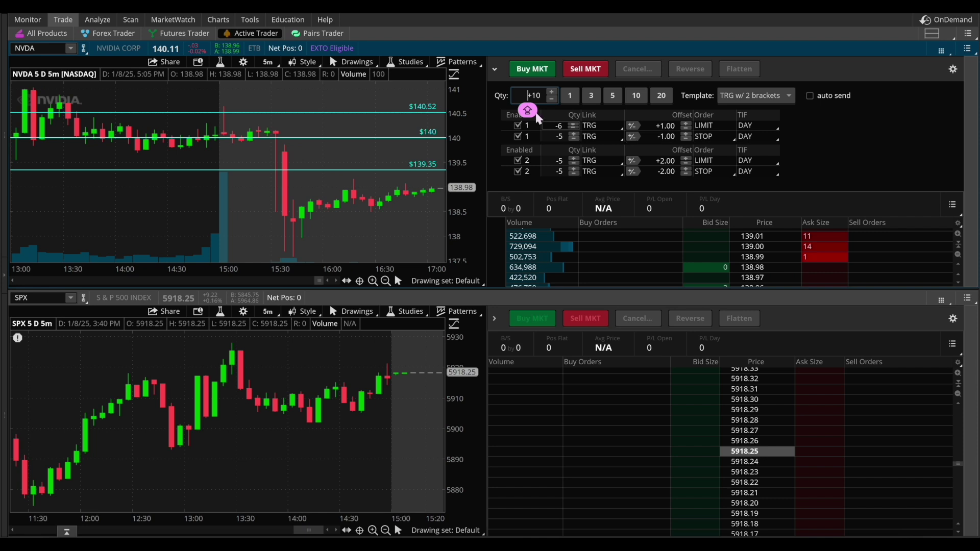
pyautogui.click(561, 125)
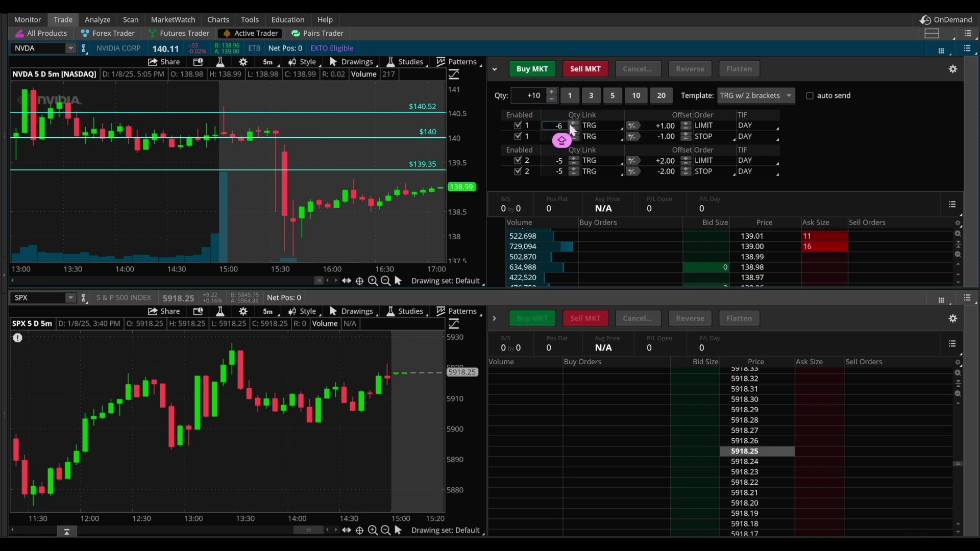
pyautogui.click(563, 126)
pyautogui.press('Up')
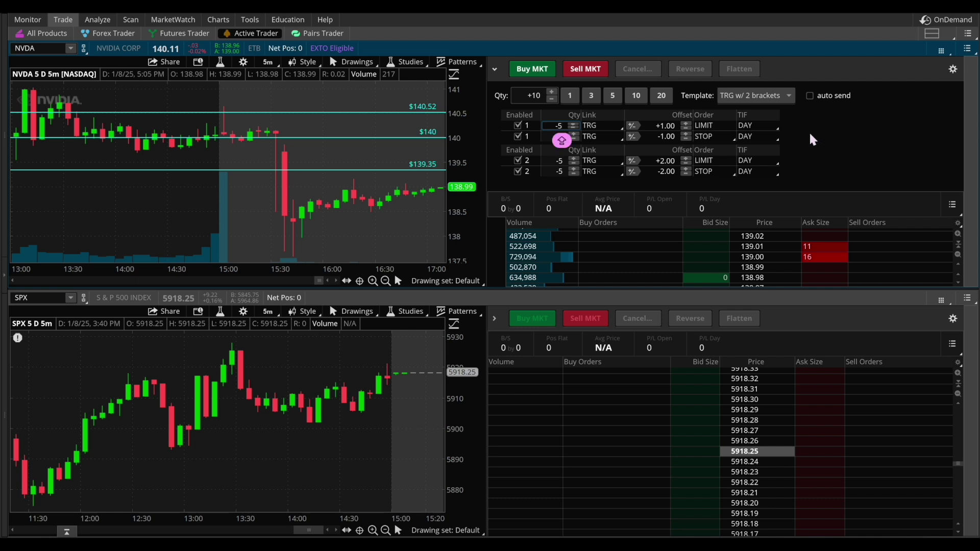
# Switch the limit and stop offsets of both brackets from amounts to percentages.
pyautogui.click(634, 126)
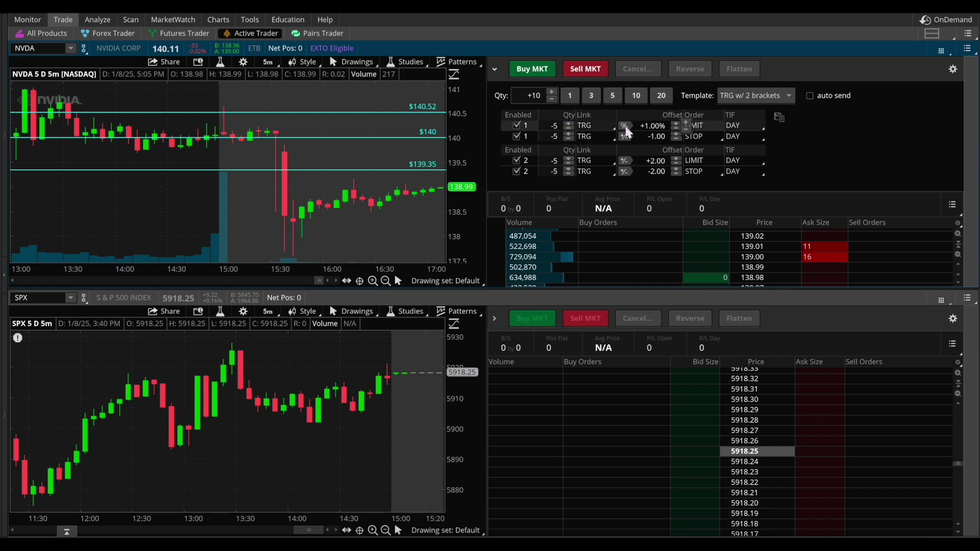
pyautogui.click(626, 136)
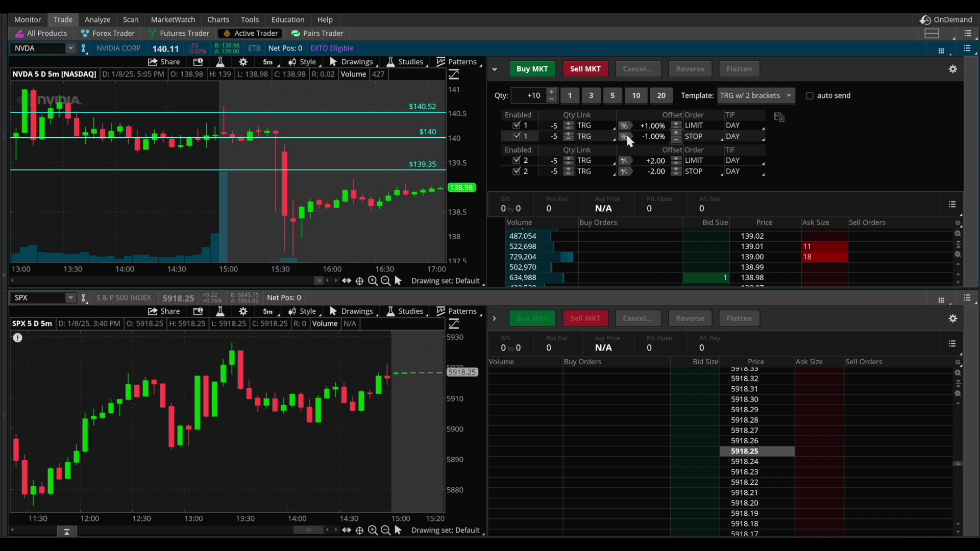
pyautogui.click(625, 161)
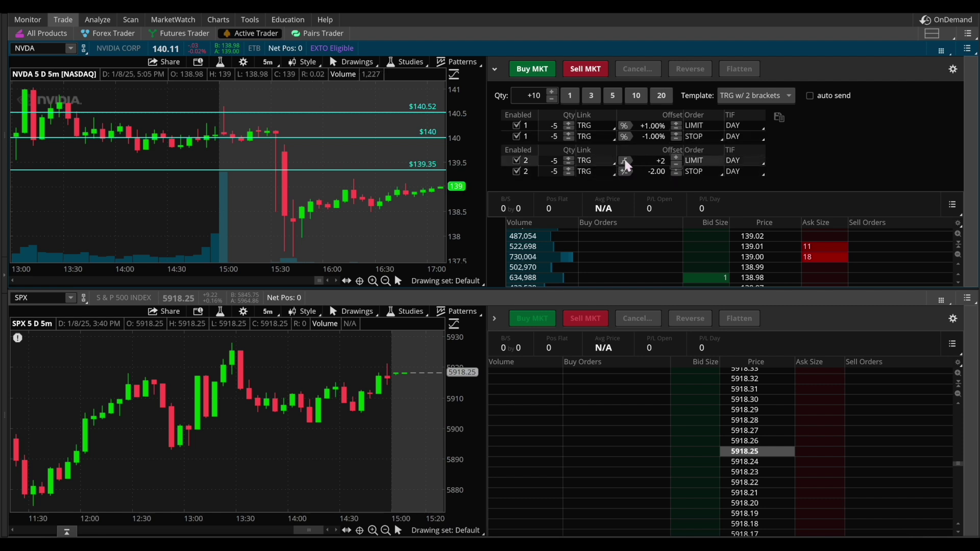
pyautogui.click(624, 161)
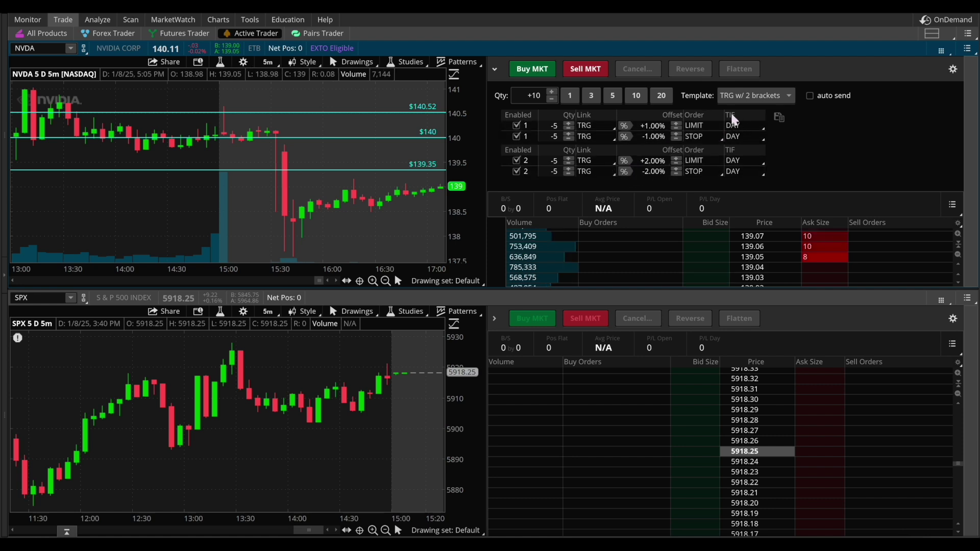
# Set the time in force of both brackets' limit and stop orders to GTC.
pyautogui.click(758, 126)
pyautogui.click(751, 158)
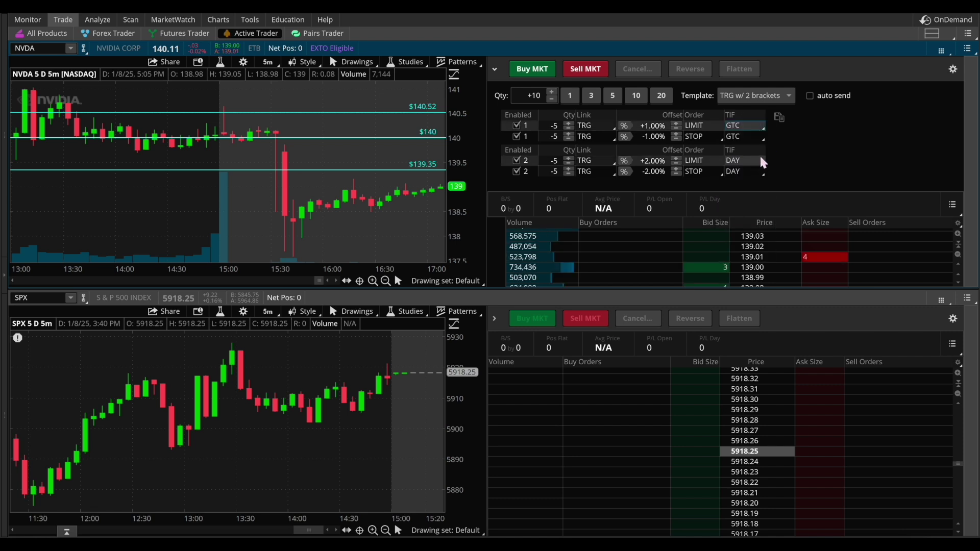
pyautogui.click(759, 162)
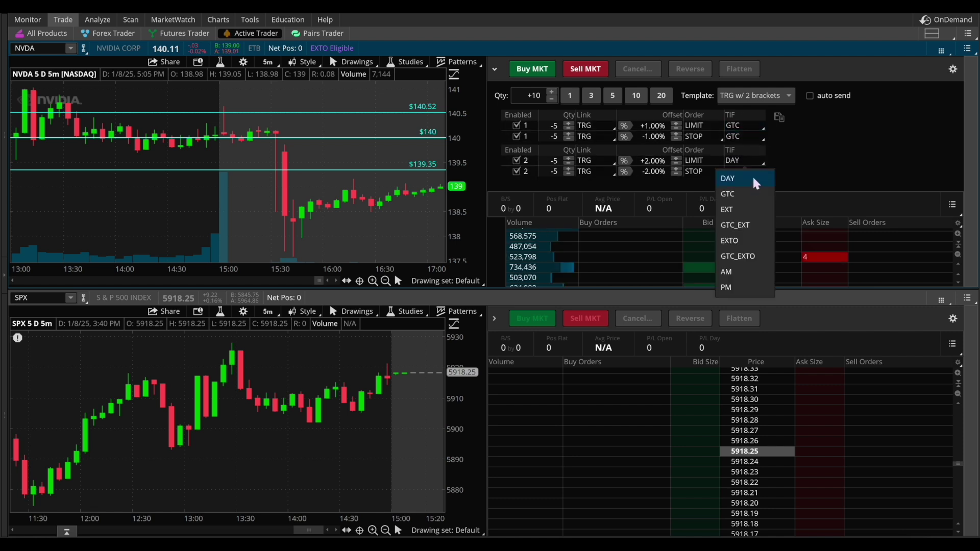
pyautogui.click(749, 194)
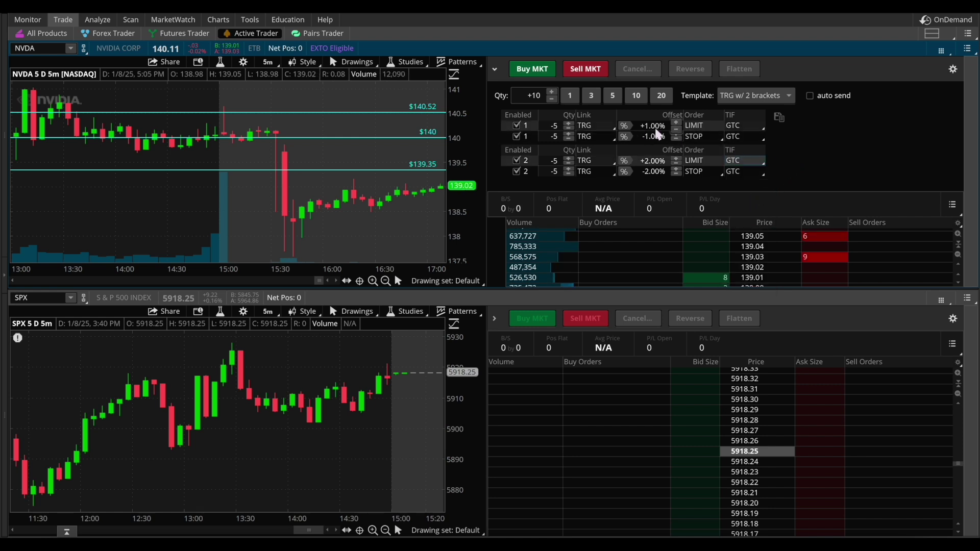
# Set the first bracket's offsets to +15.00% for the limit order and -5.00% for the stop order.
pyautogui.press('shift')
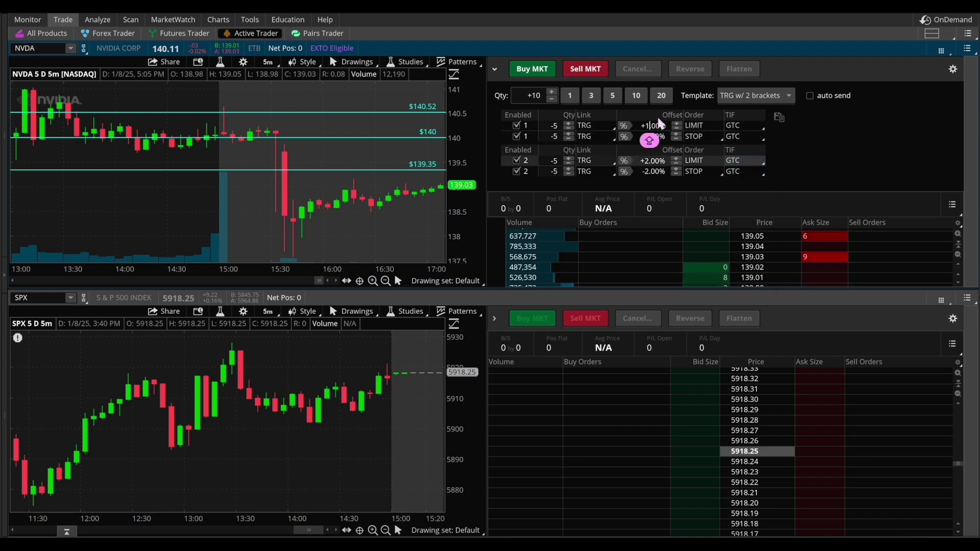
pyautogui.write('15')
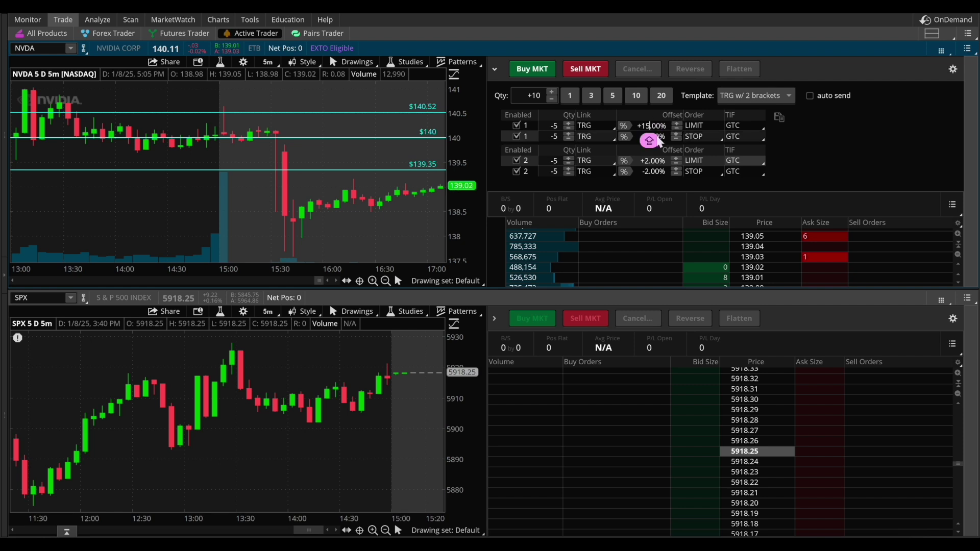
pyautogui.doubleClick(648, 136)
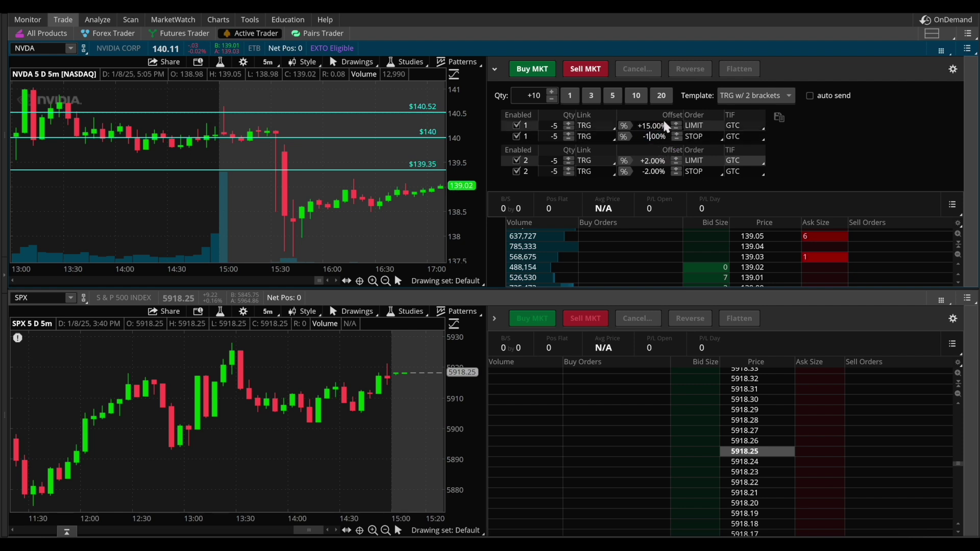
pyautogui.write('5')
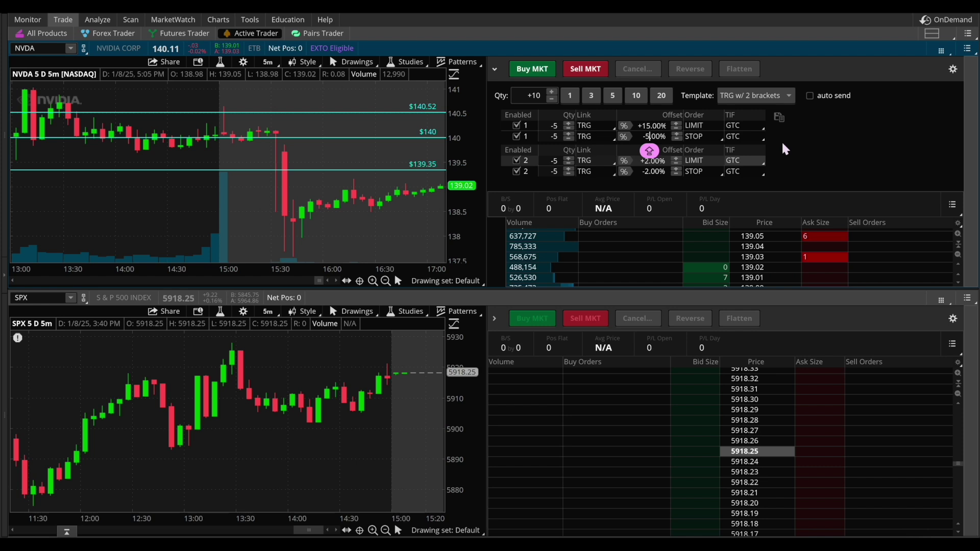
# Set the second bracket's offsets to +12.00% for the limit order and -10.00% for the stop order.
pyautogui.doubleClick(659, 161)
pyautogui.write('12')
pyautogui.press('Return')
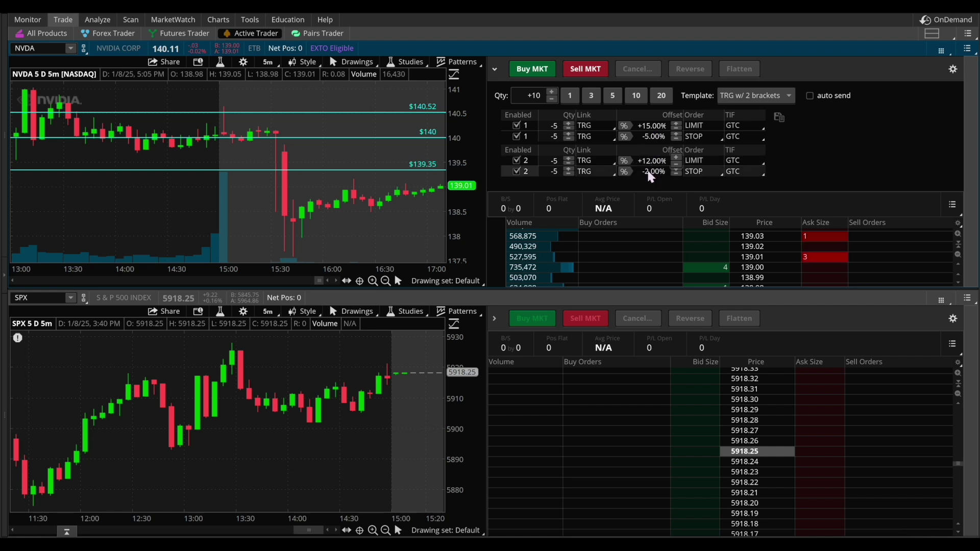
pyautogui.doubleClick(649, 172)
pyautogui.press('BackSpace')
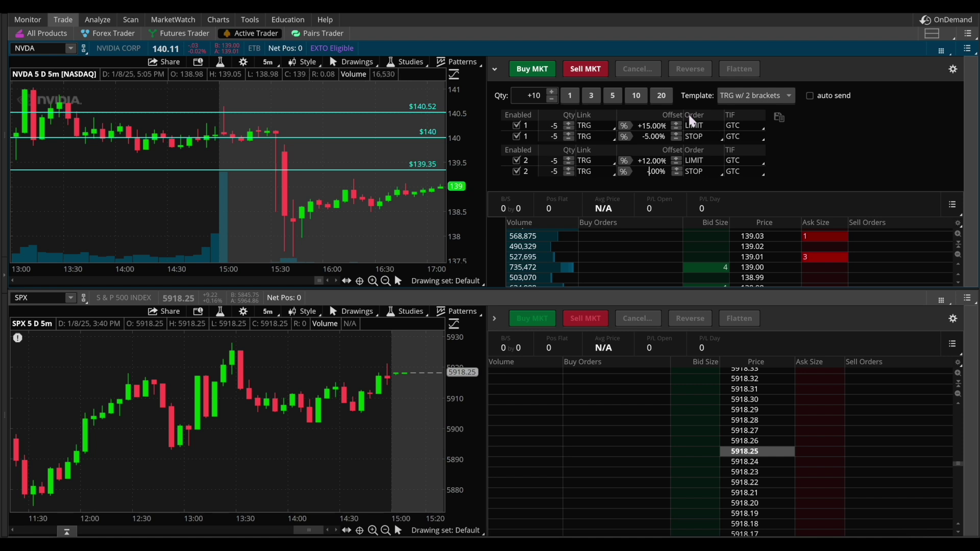
pyautogui.write('10')
pyautogui.press('Return')
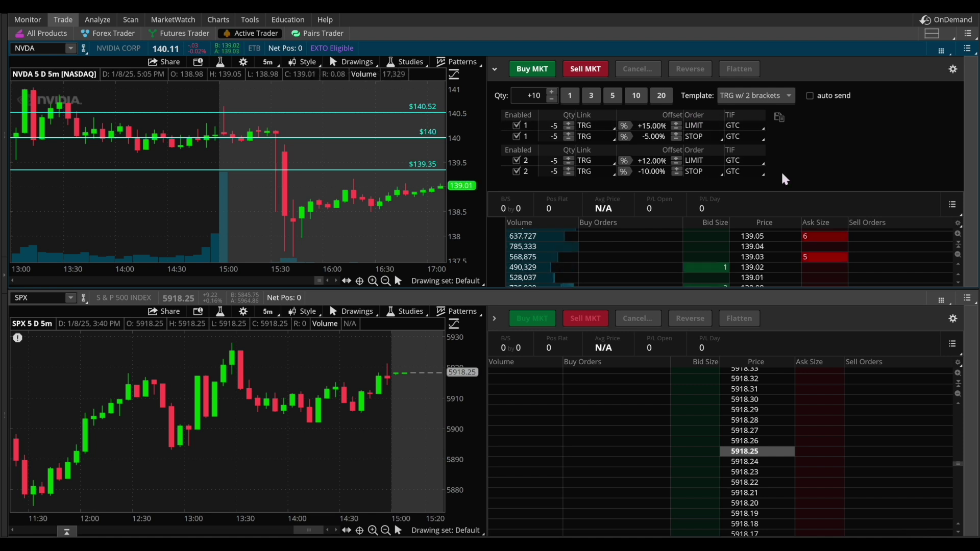
pyautogui.click(779, 120)
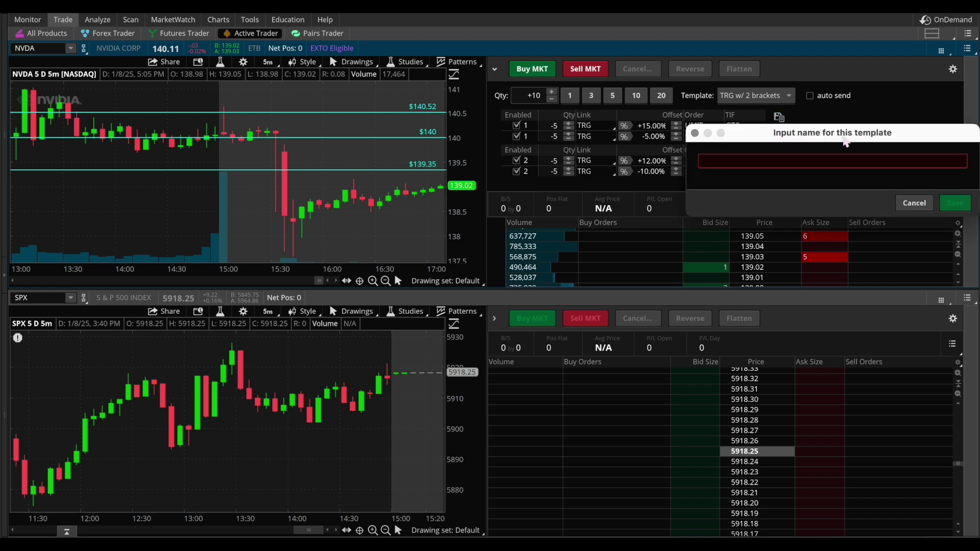
pyautogui.click(819, 162)
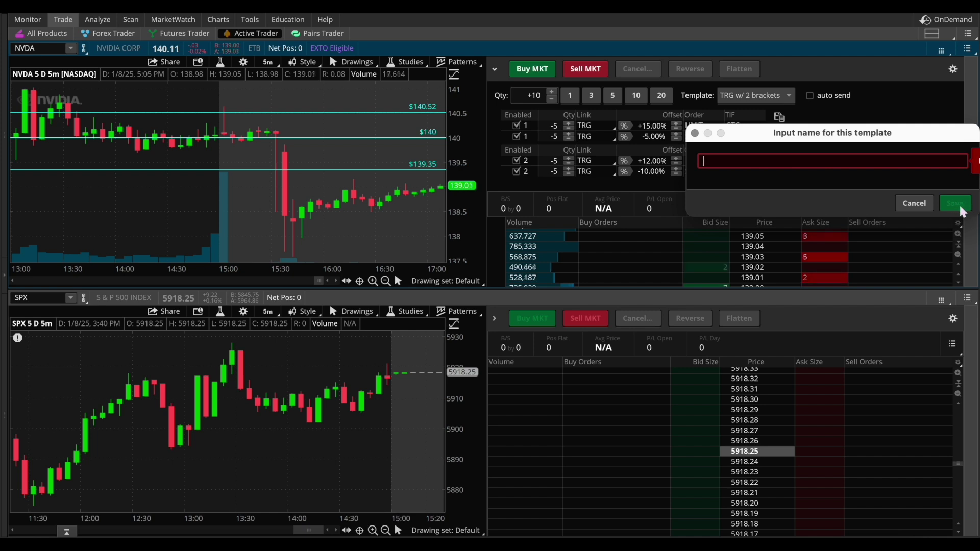
pyautogui.click(914, 203)
pyautogui.click(778, 97)
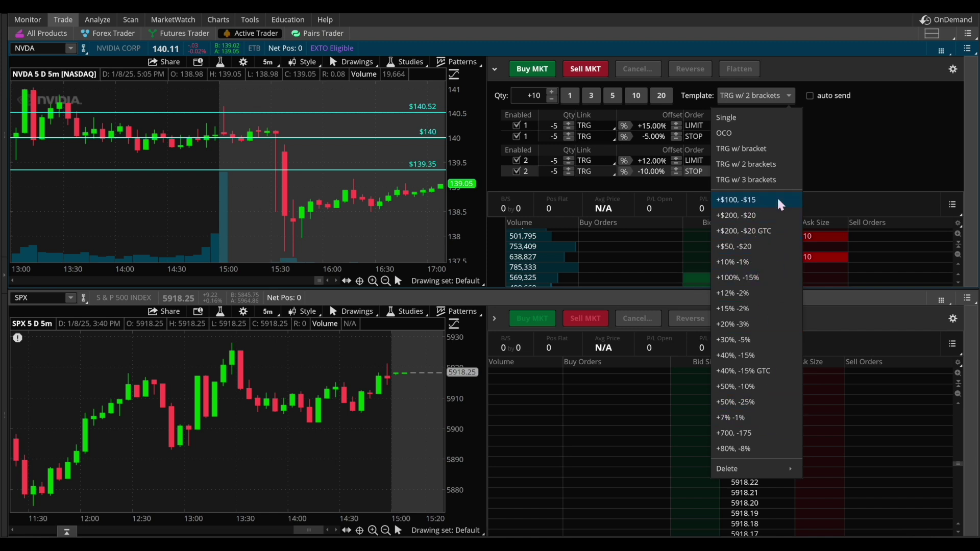
pyautogui.click(818, 148)
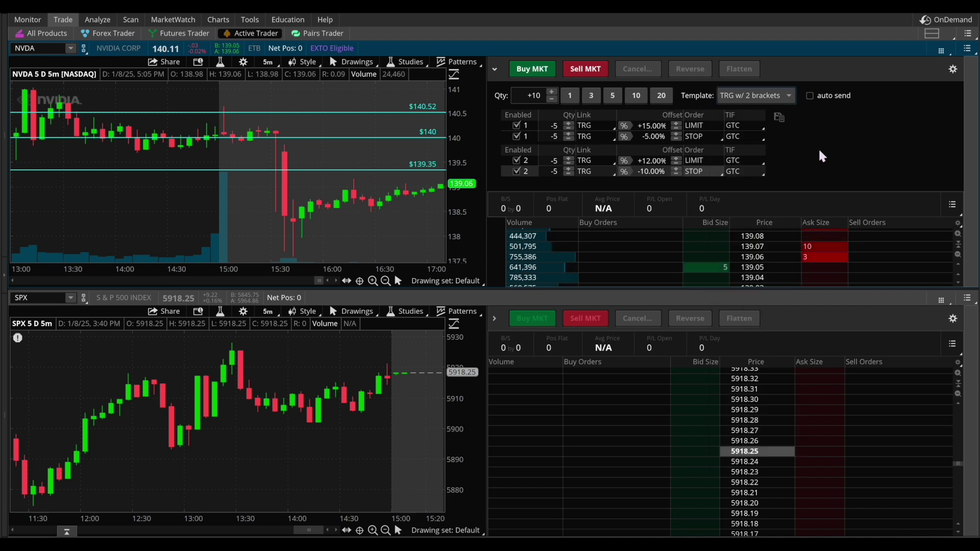